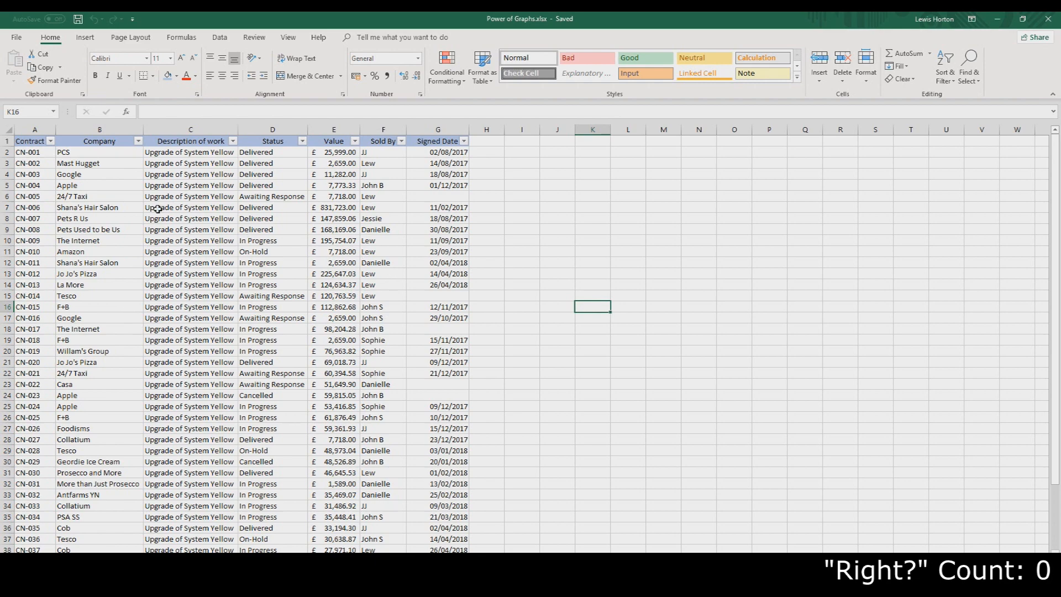
click(86, 241)
click(392, 304)
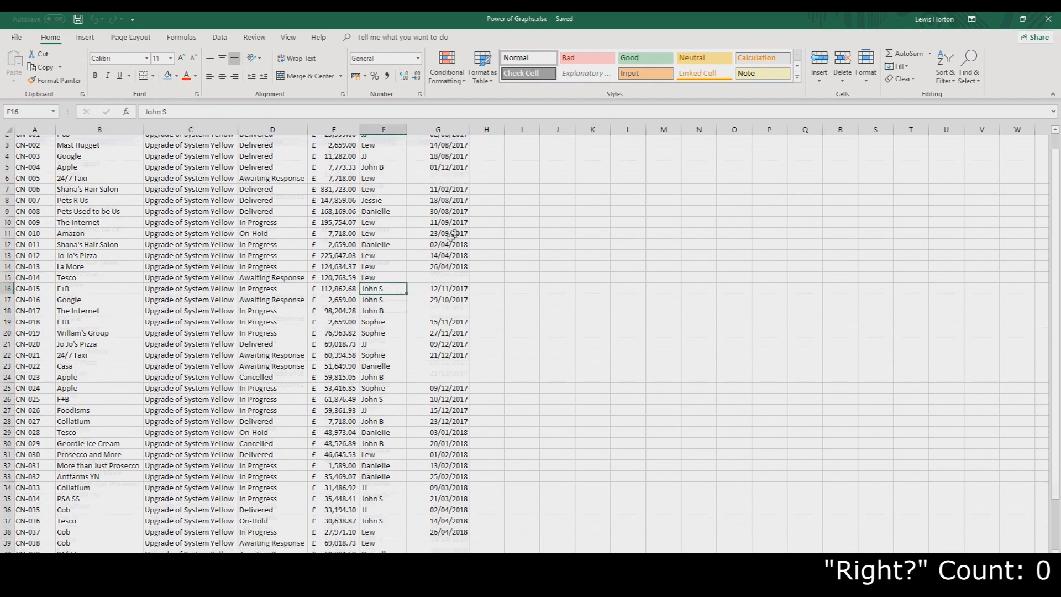
click(67, 228)
click(48, 265)
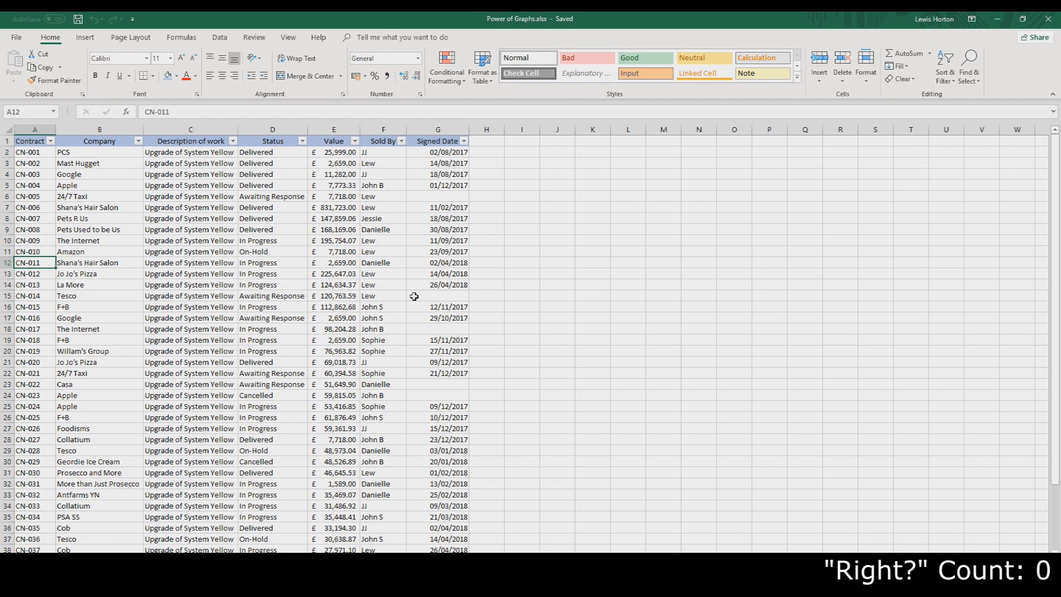
Select the entire data table and open its Quick Analysis options
key(ctrl+a)
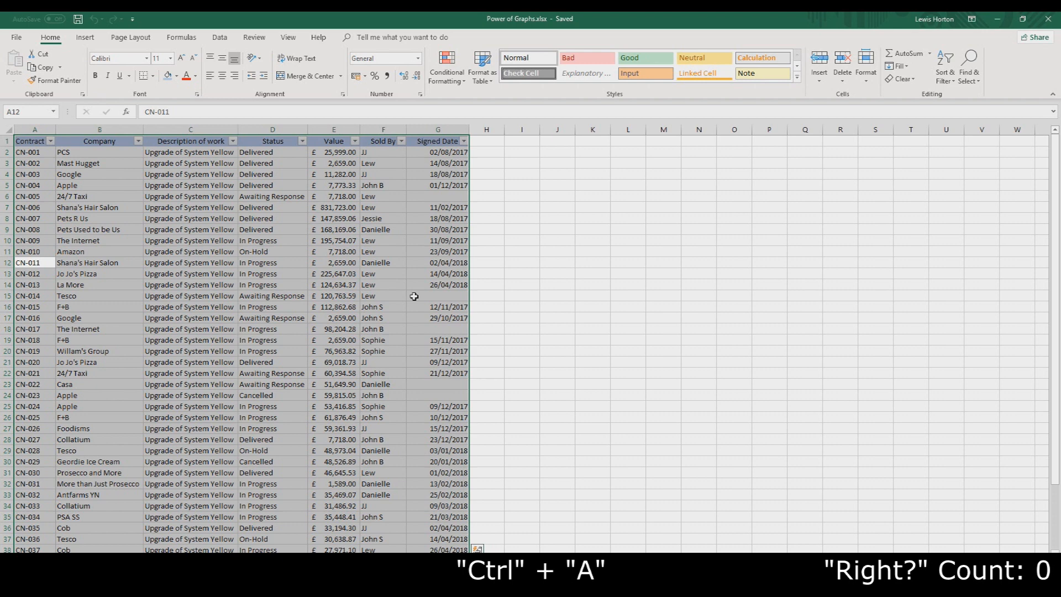
key(ctrl+q)
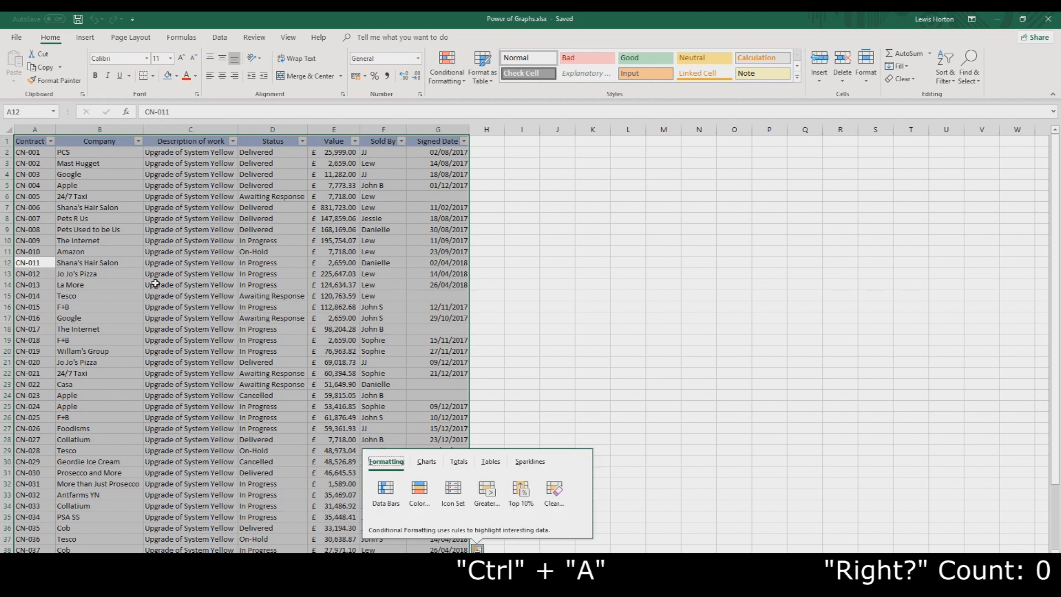
key(Tab)
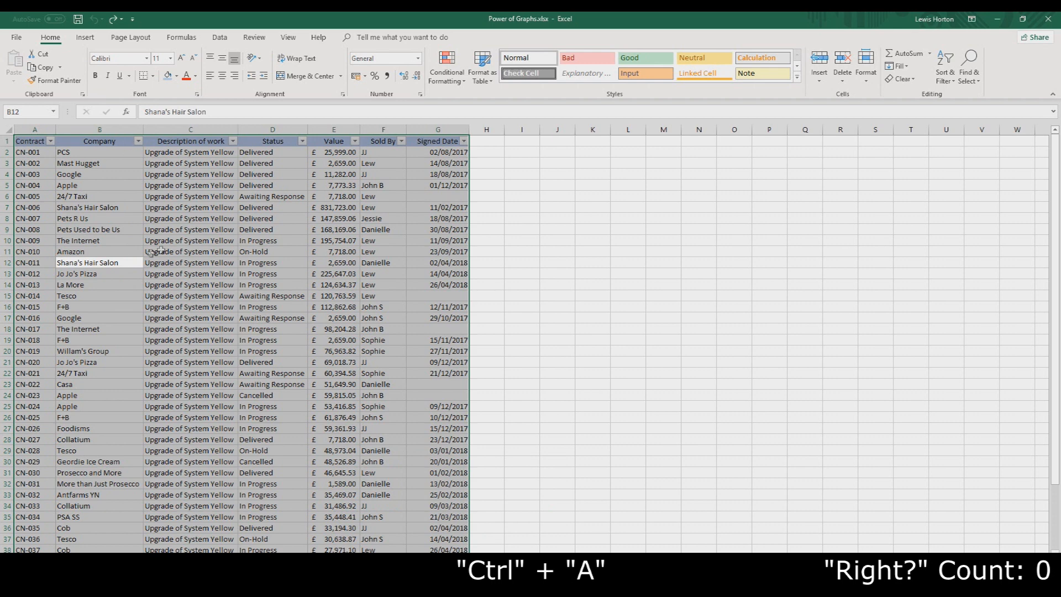
Select the Company and Description of work columns and copy them
click(119, 293)
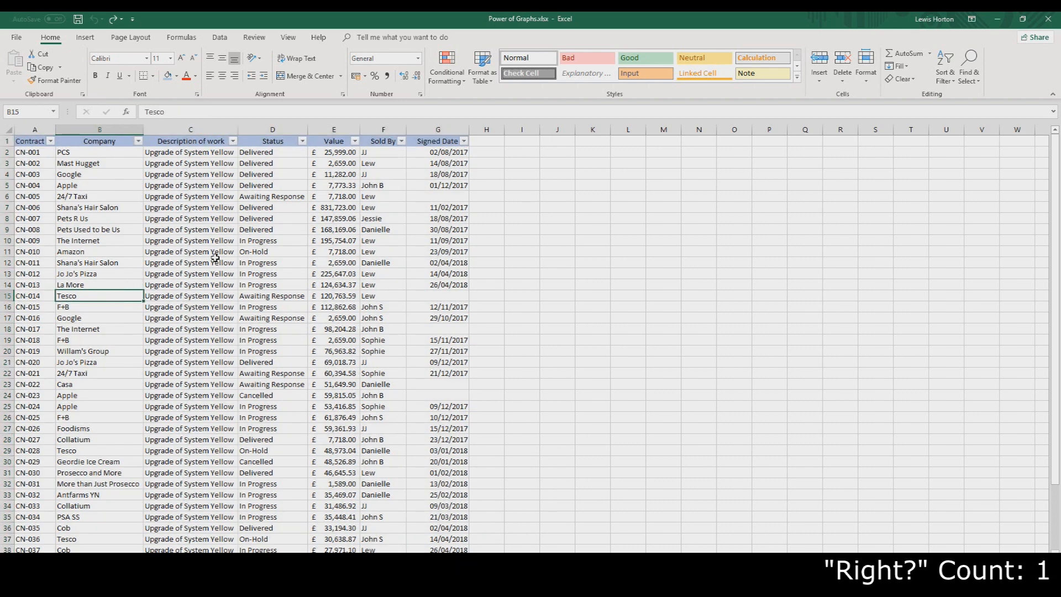
key(ctrl+space)
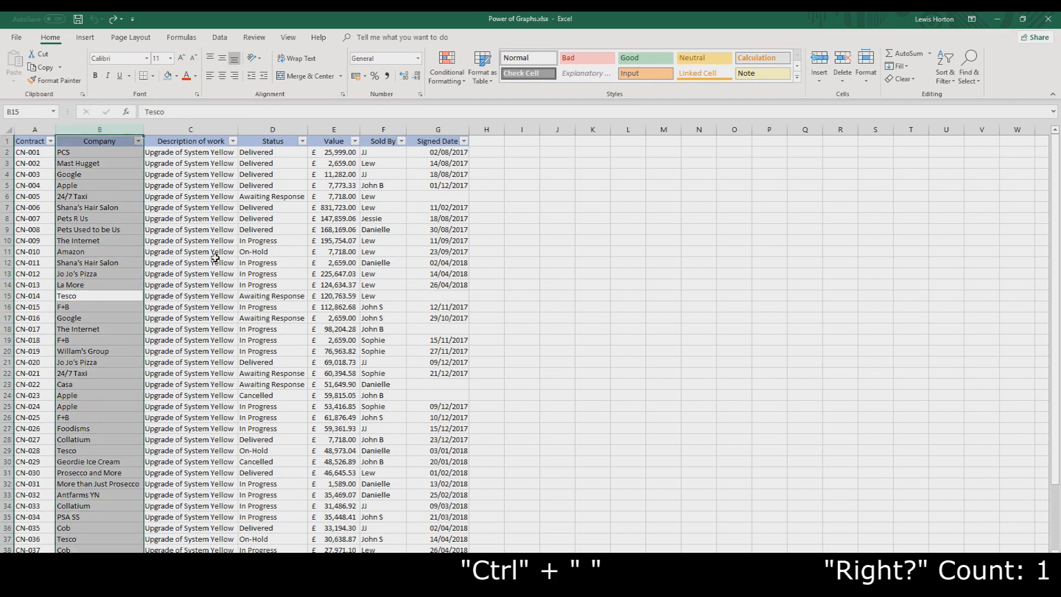
drag(124, 296, 157, 297)
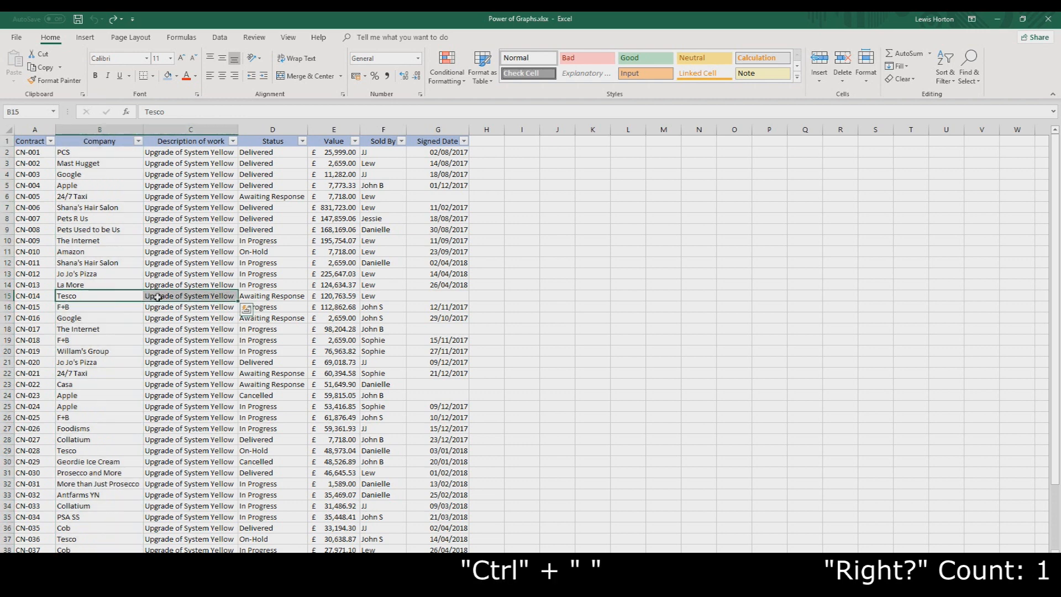
key(ctrl+space)
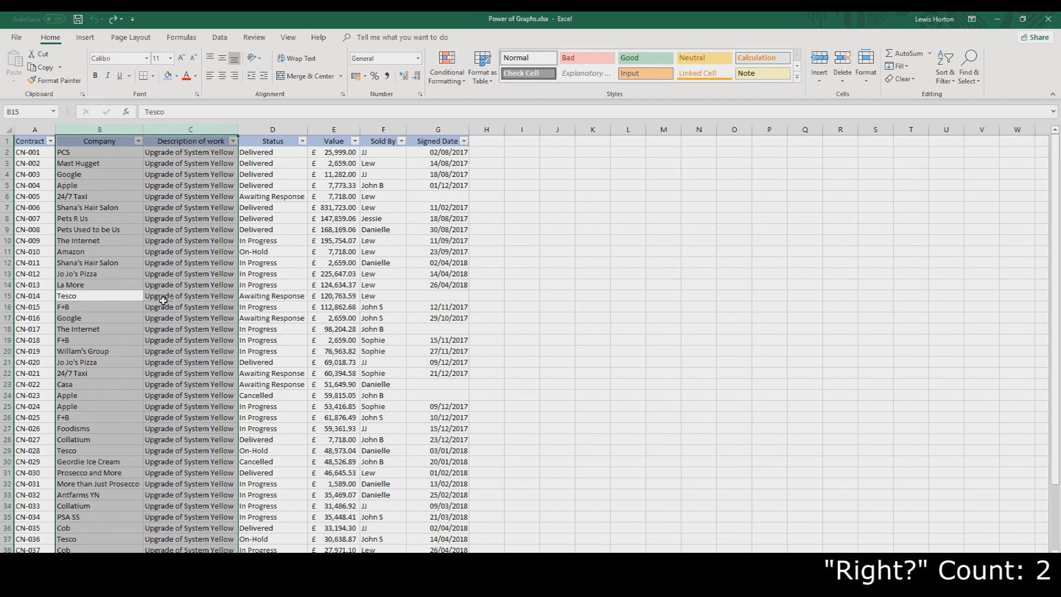
right_click(167, 214)
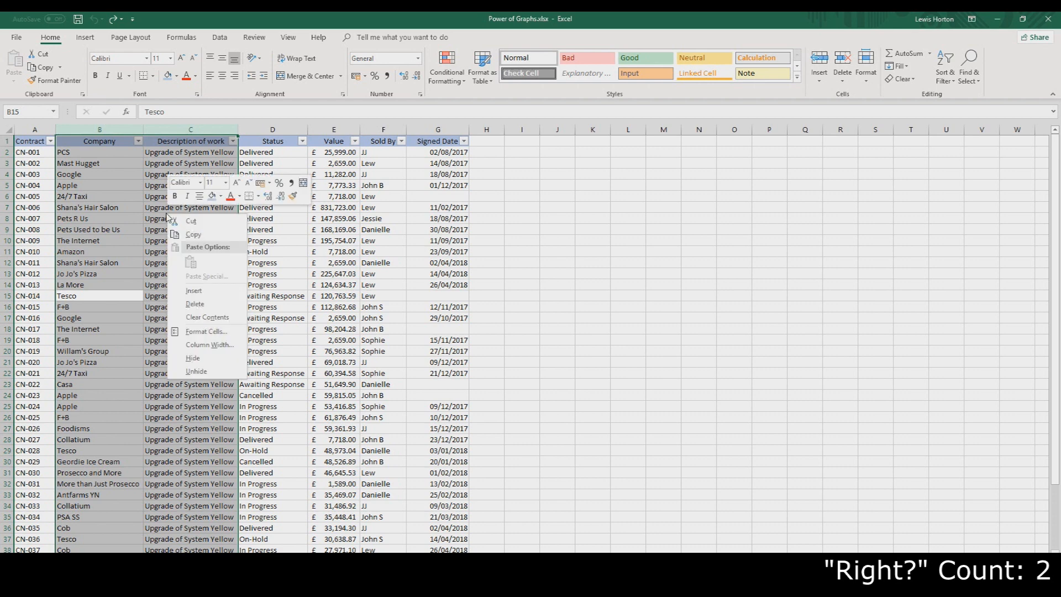
click(194, 235)
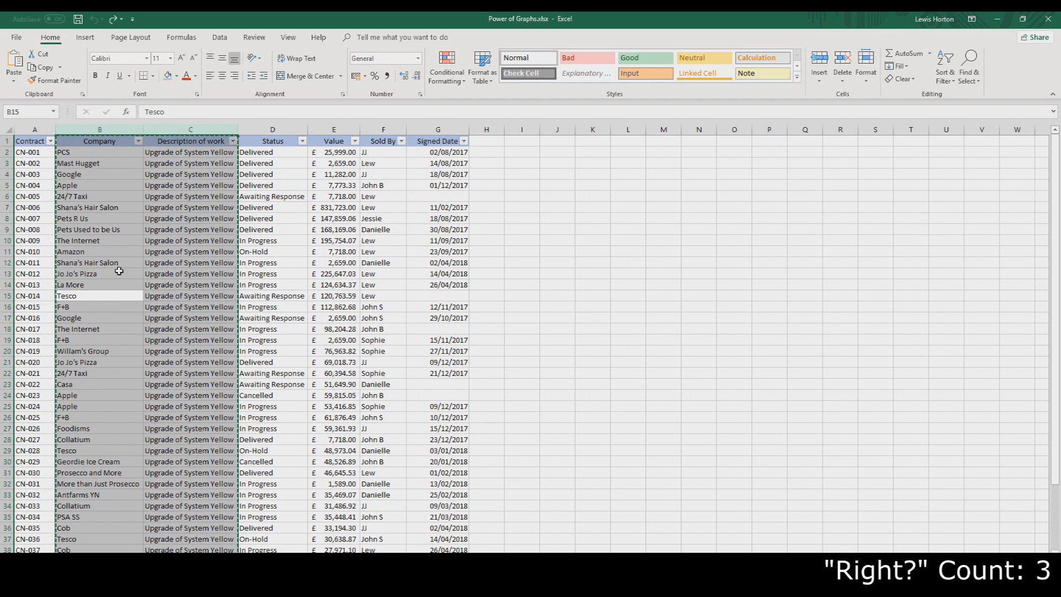
Copy the Description of work column and paste it into column J
click(215, 284)
key(ctrl+space)
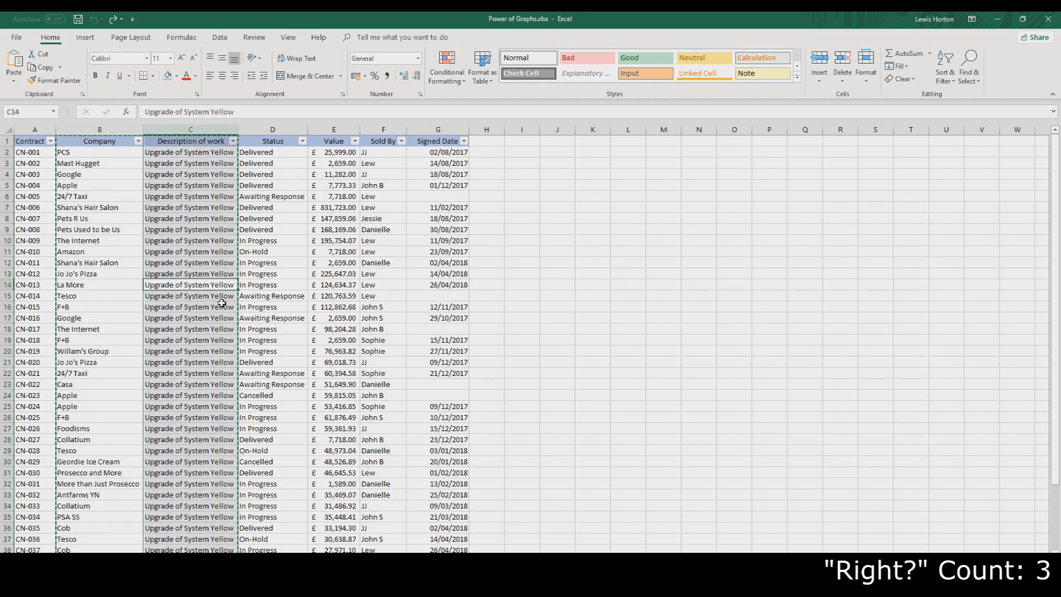
key(ctrl+c)
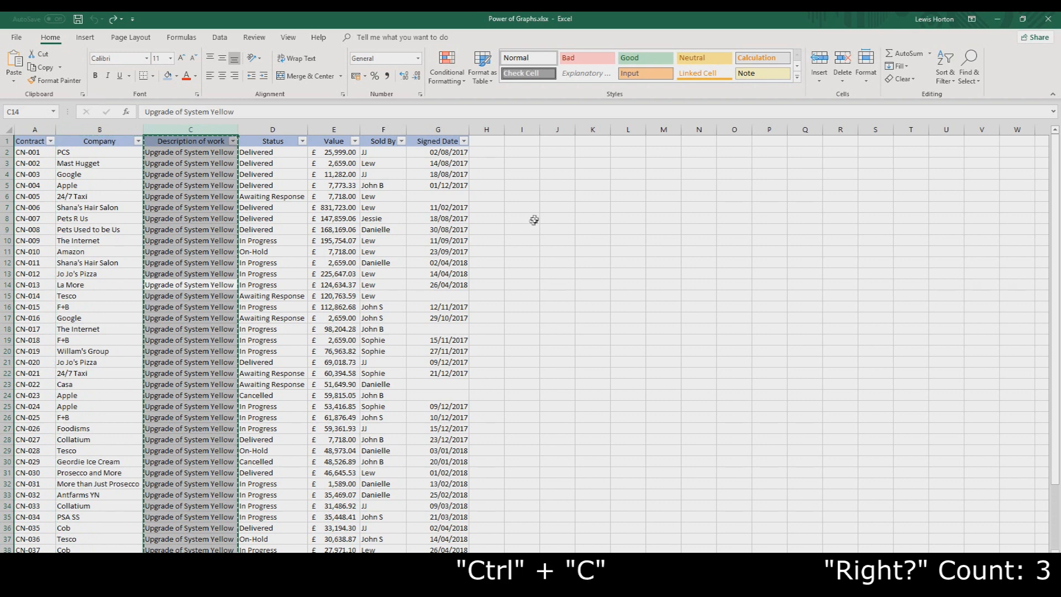
click(557, 206)
click(558, 131)
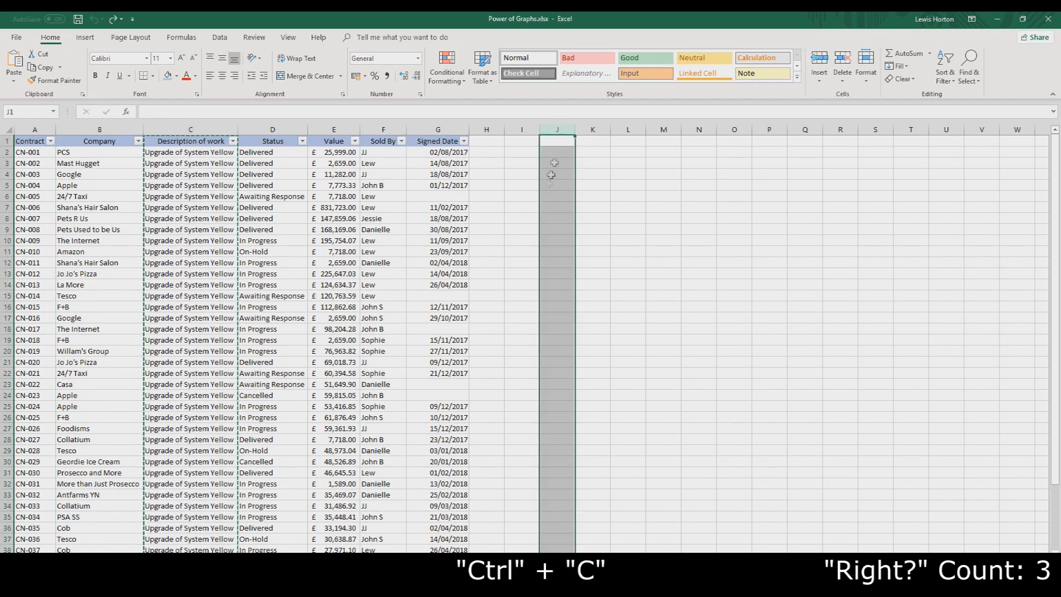
key(ctrl+v)
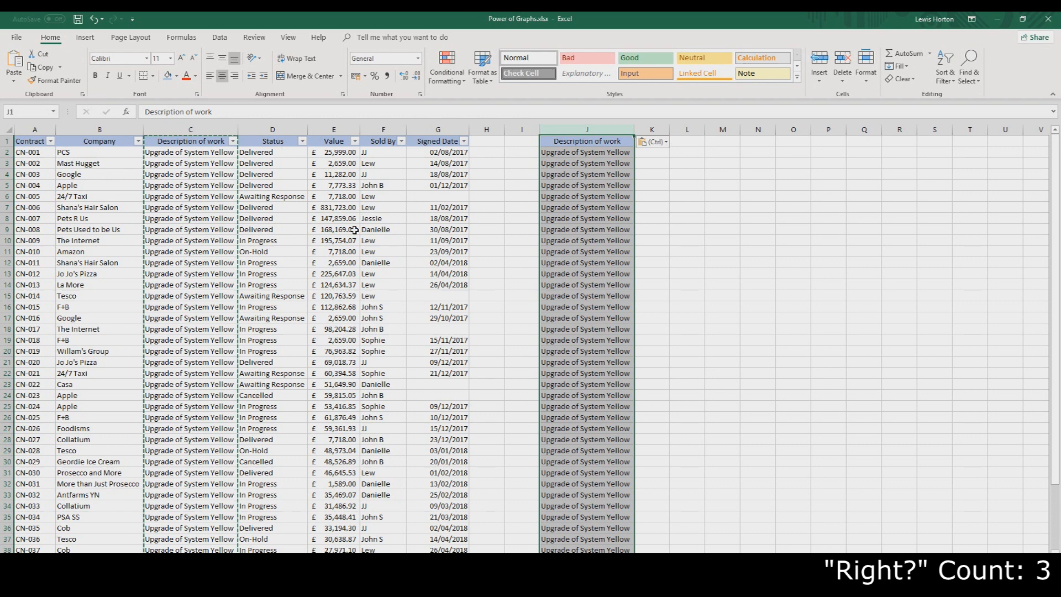
Copy the Value column and paste it into column E of a new blank workbook
click(453, 286)
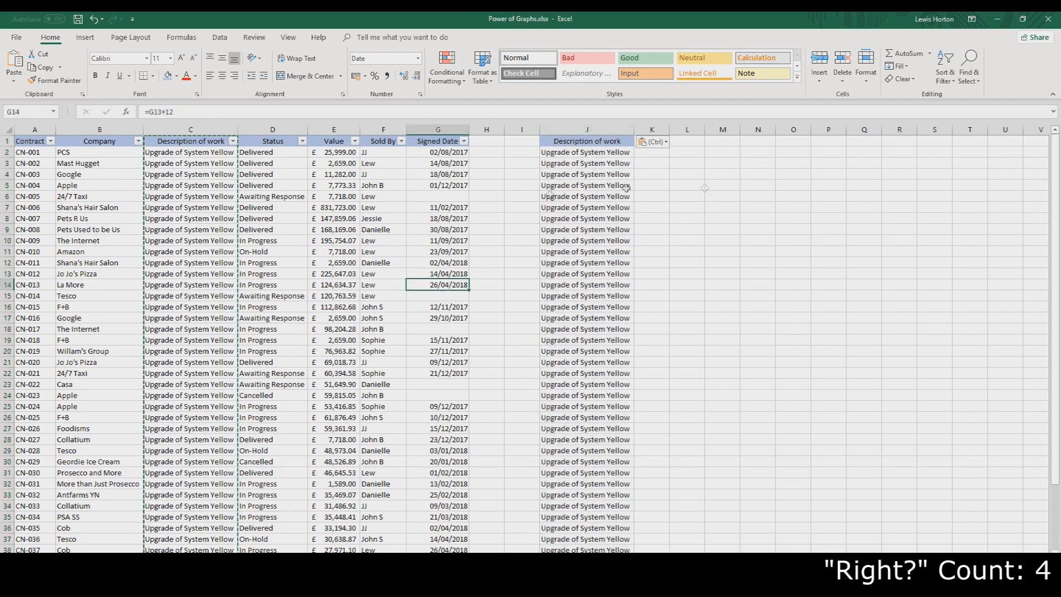
click(338, 130)
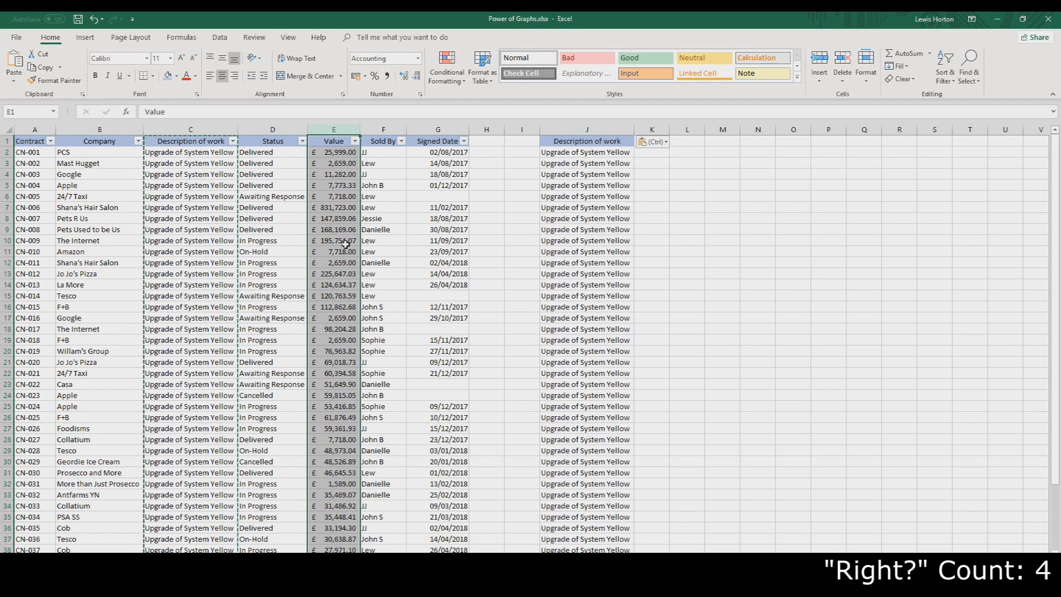
key(ctrl+c)
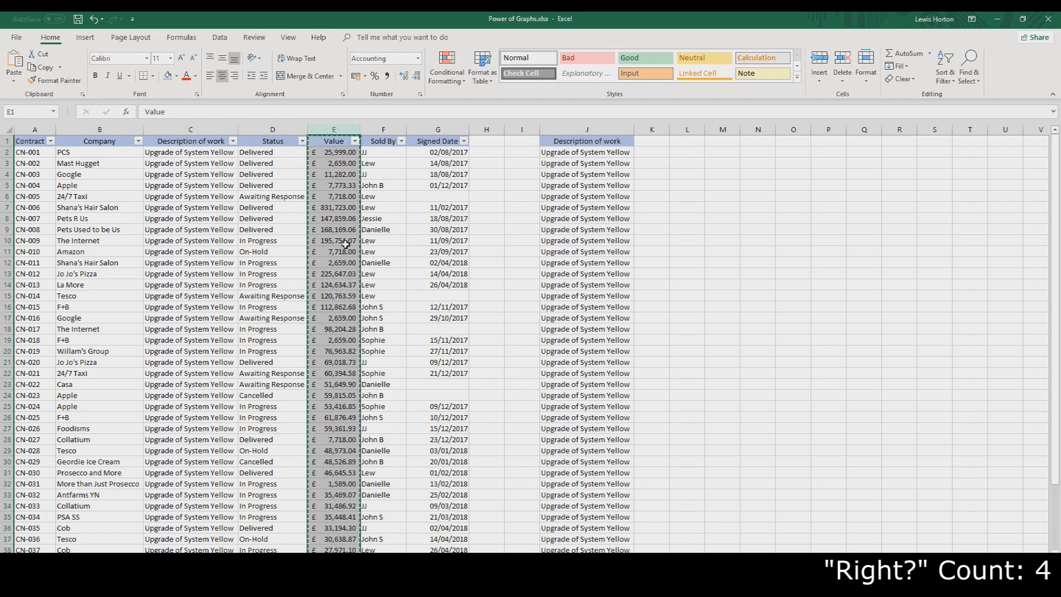
key(ctrl+n)
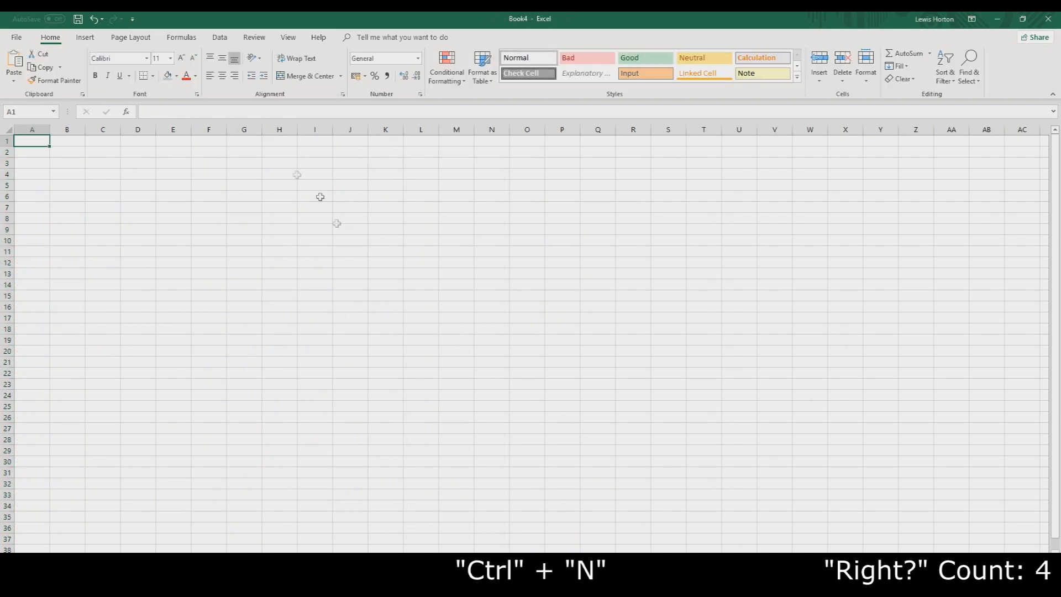
click(172, 135)
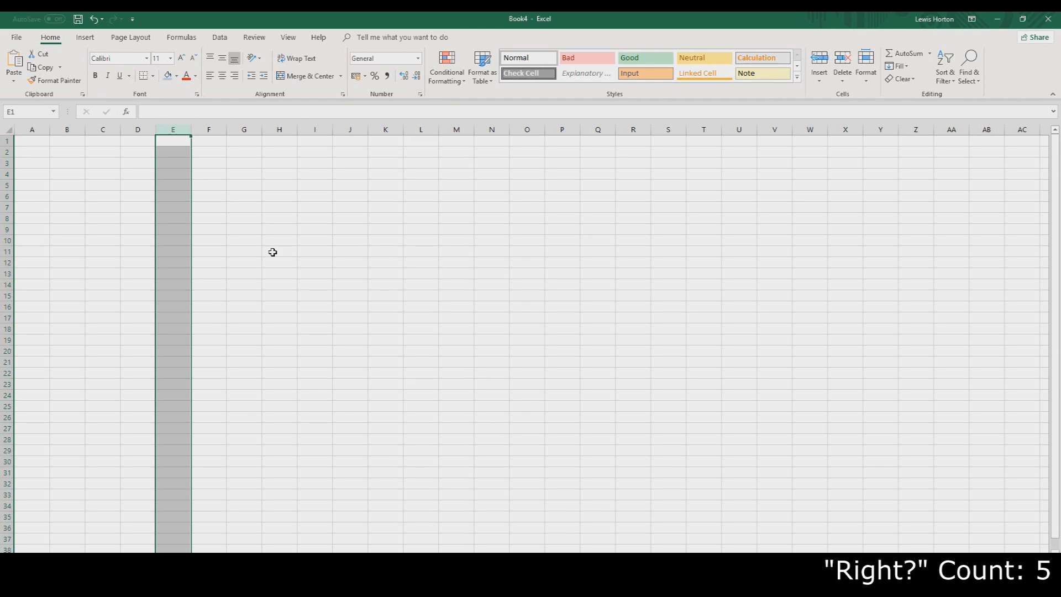
key(ctrl+v)
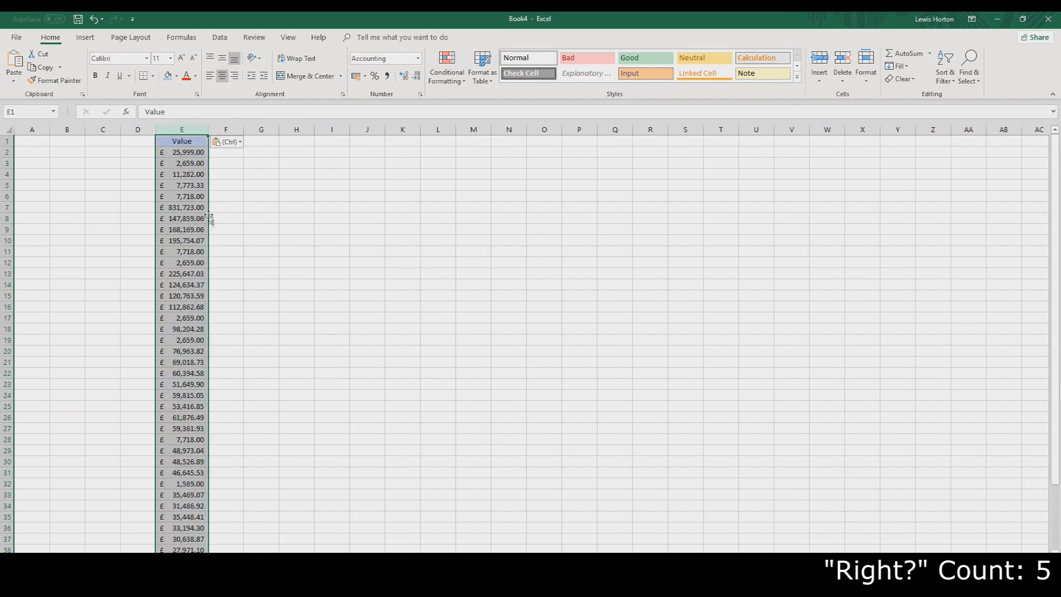
Fill cells E2 to E6 down with the value of E2
click(230, 155)
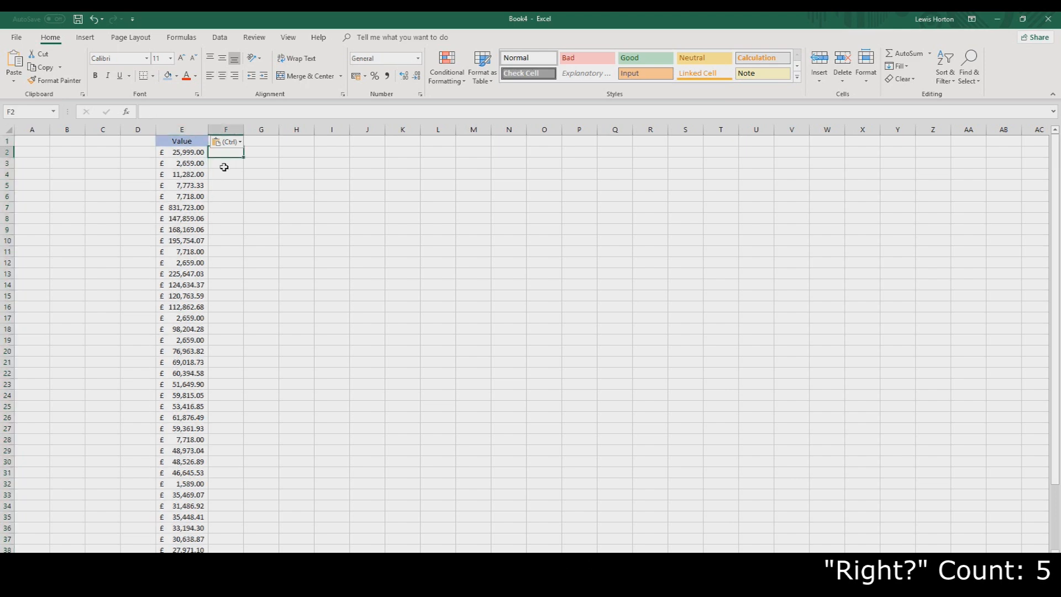
click(194, 152)
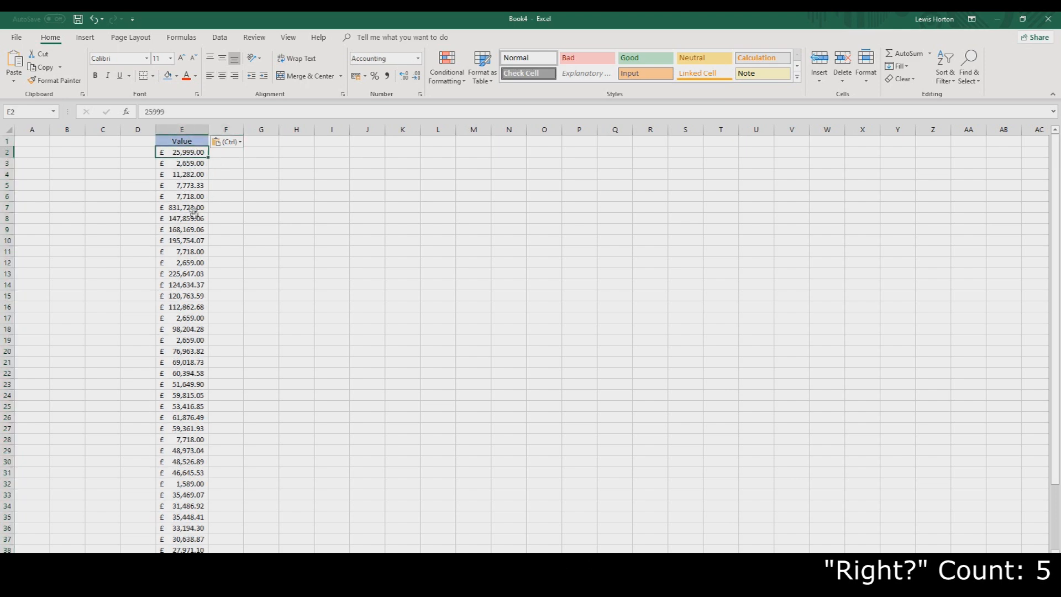
drag(193, 198, 196, 151)
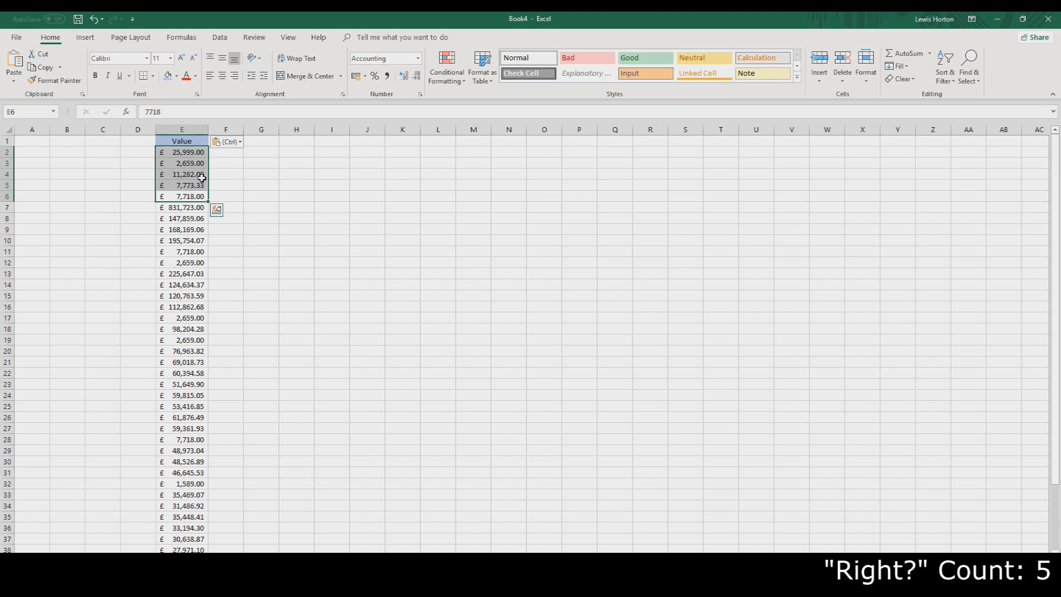
key(ctrl+d)
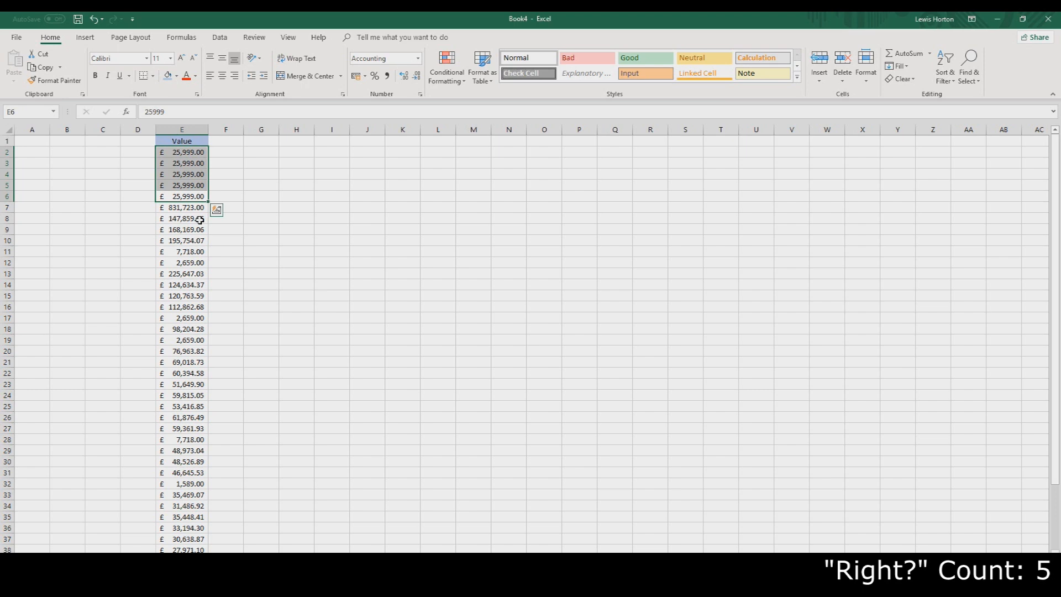
key(ctrl+d)
Fill cells F2 to F7 right with the values from column E
drag(229, 152, 230, 207)
key(ctrl+r)
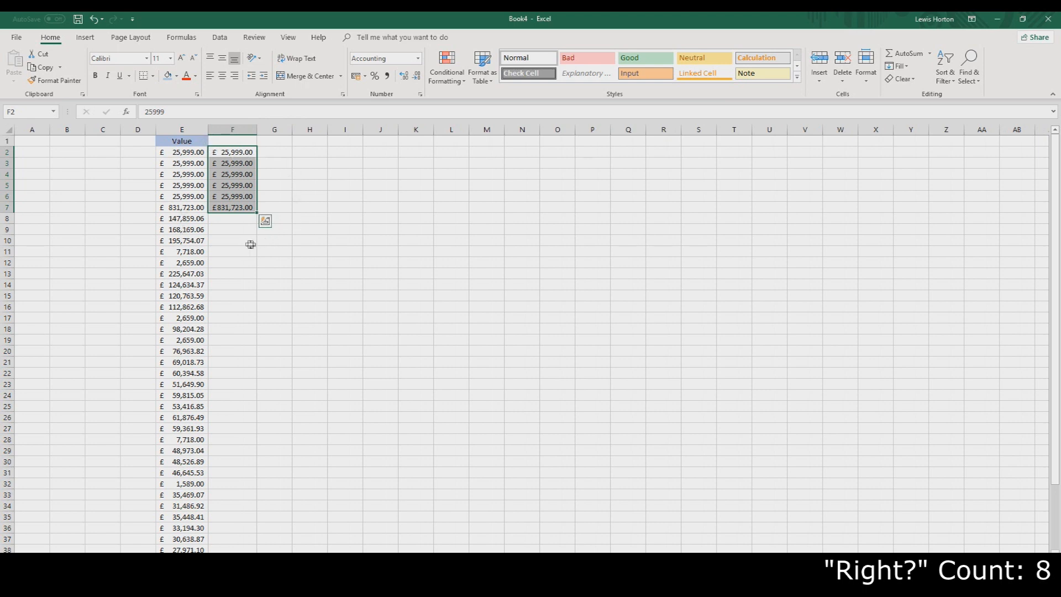
click(233, 250)
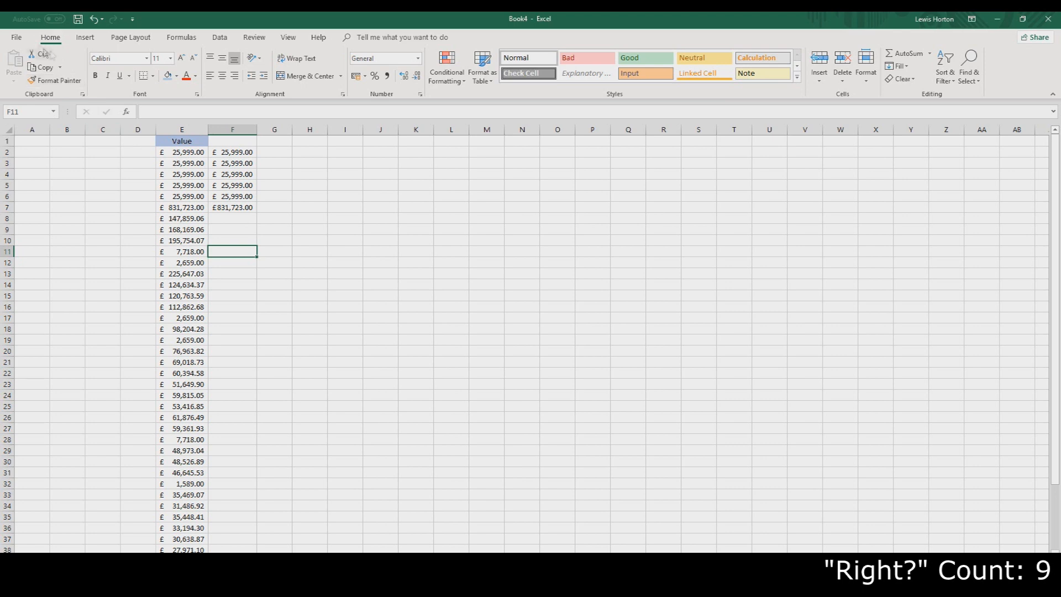
click(18, 39)
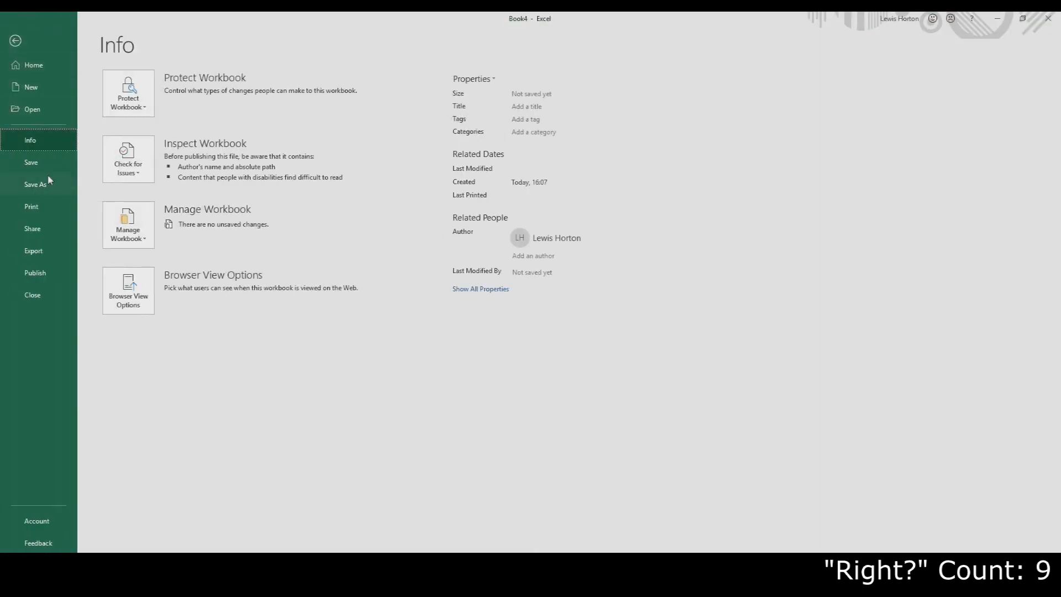
click(35, 184)
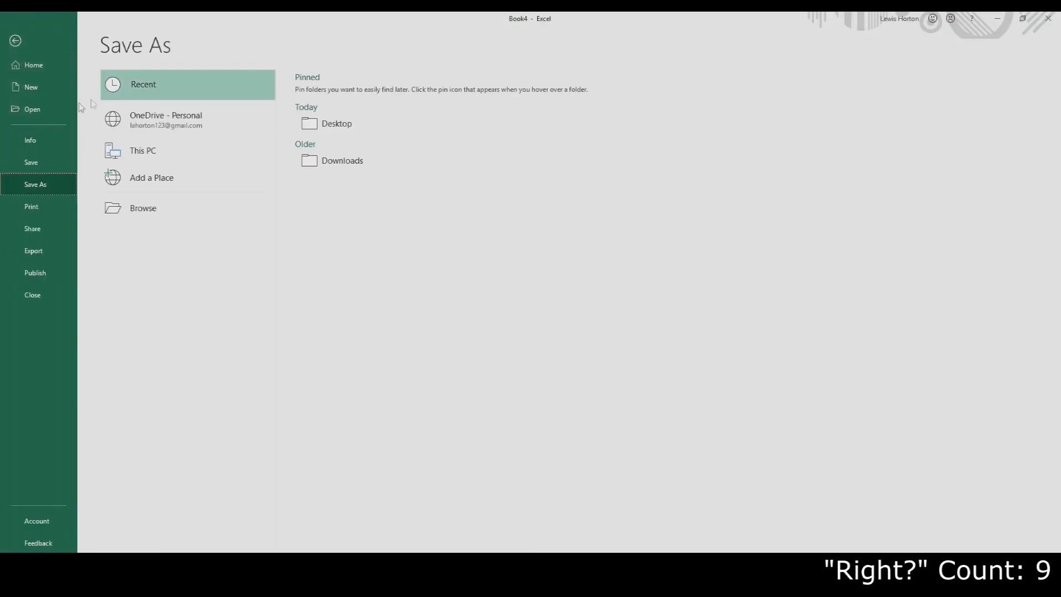
click(16, 40)
click(171, 196)
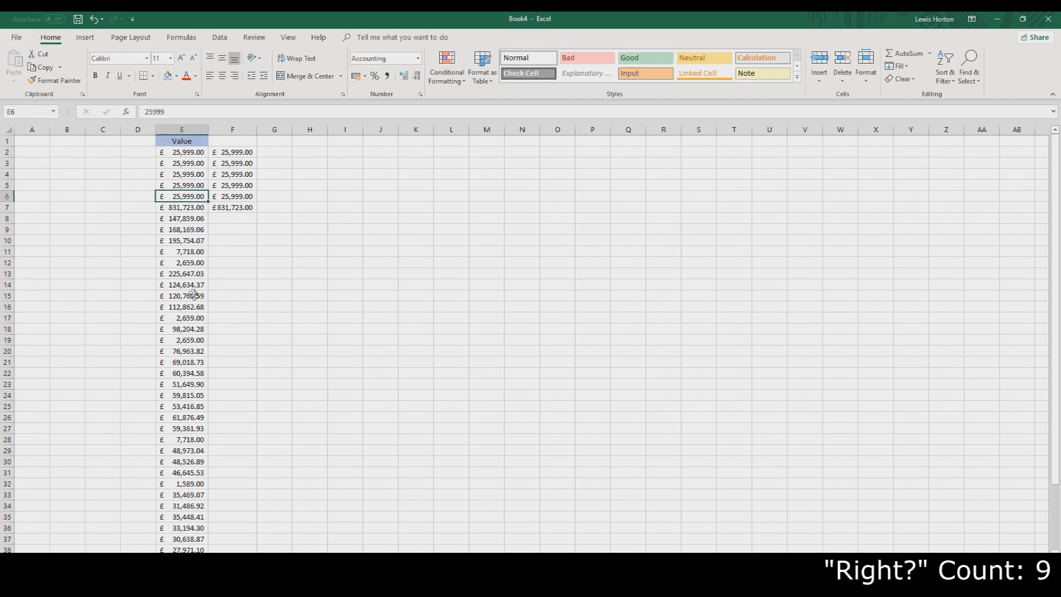
Save the new workbook to the Desktop as fsbfsb
key(ctrl+s)
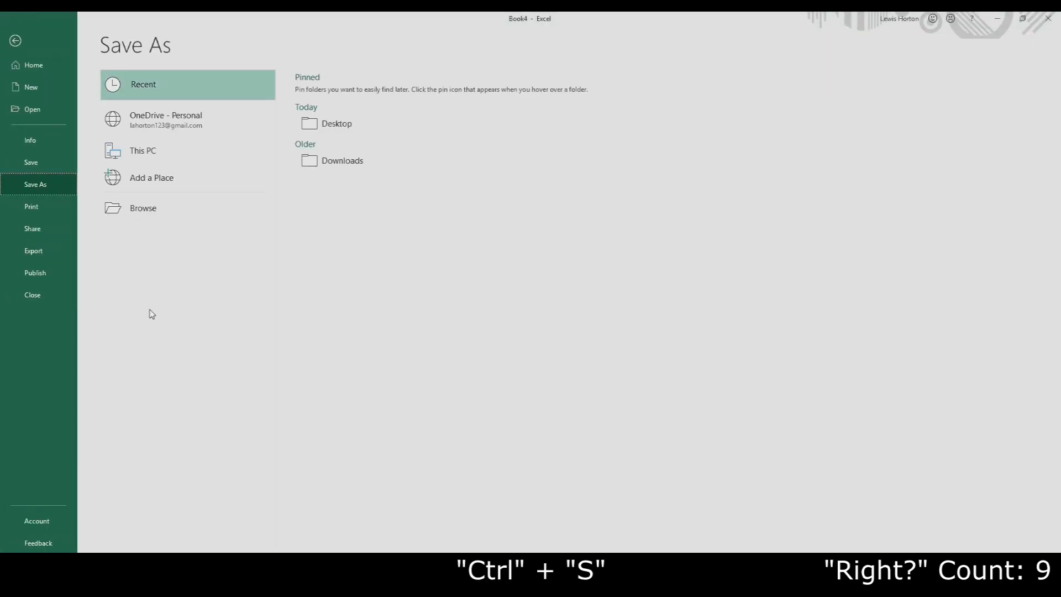
click(340, 125)
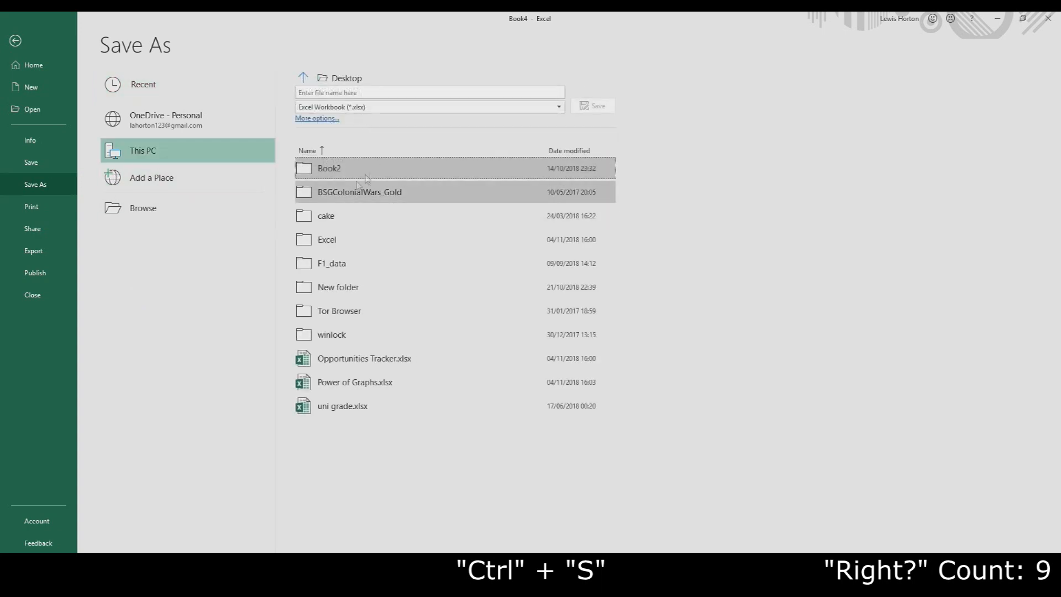
click(409, 92)
text(fsb)
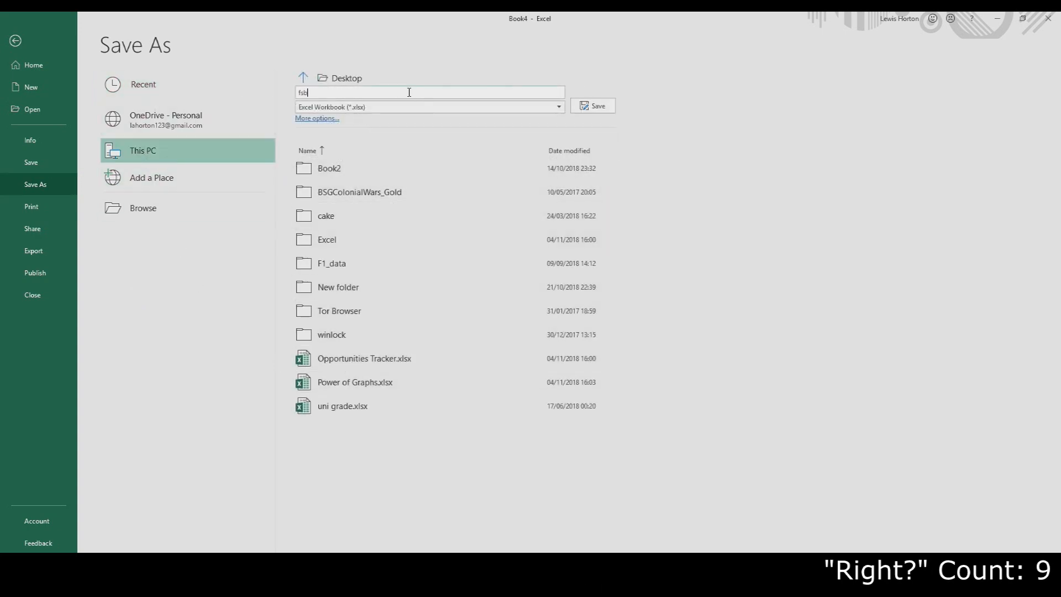
text(fsb)
click(590, 106)
click(451, 196)
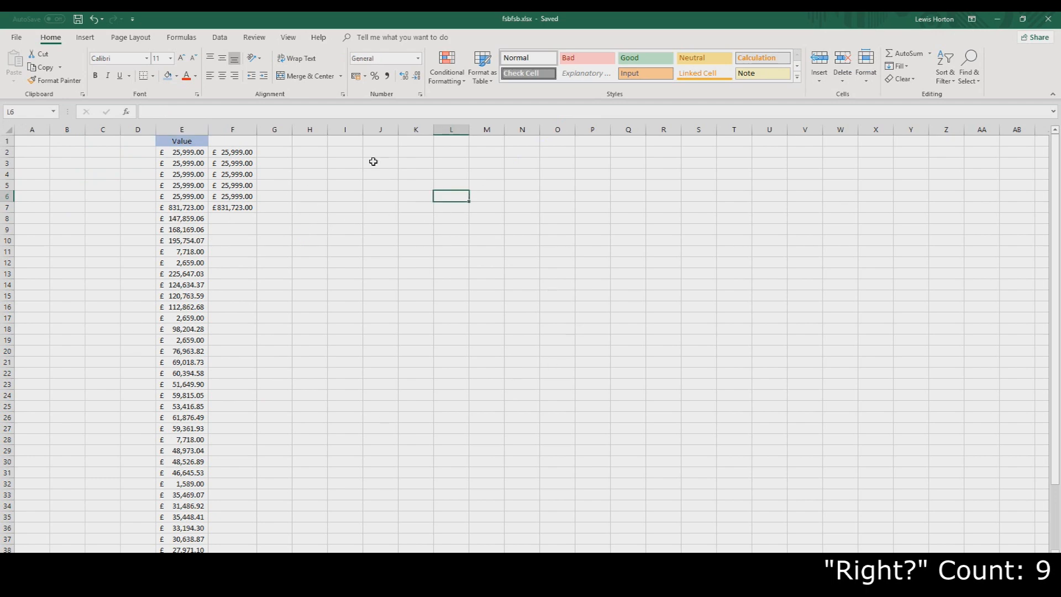
Save the workbook again
click(280, 296)
key(ctrl+s)
click(311, 209)
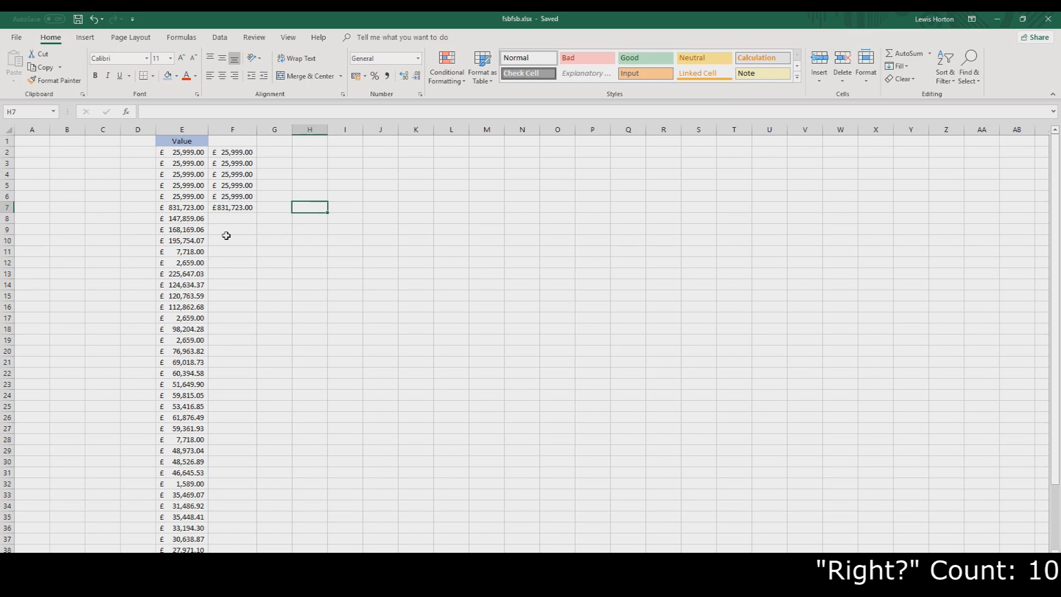
Select F2 to F7 and add a Sum total beneath them with Quick Analysis Totals
click(244, 186)
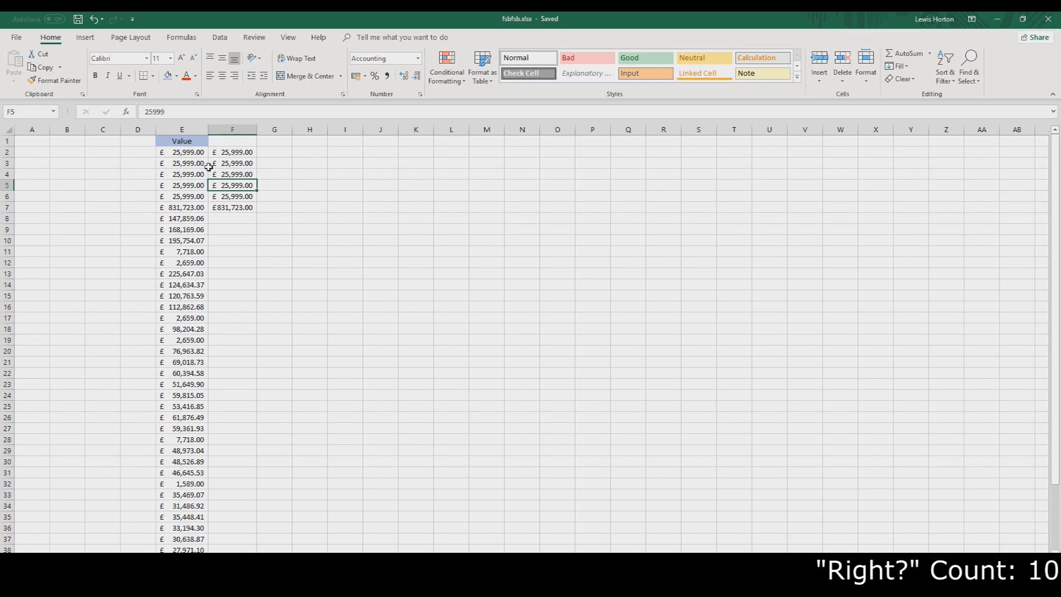
drag(230, 153, 240, 210)
click(265, 222)
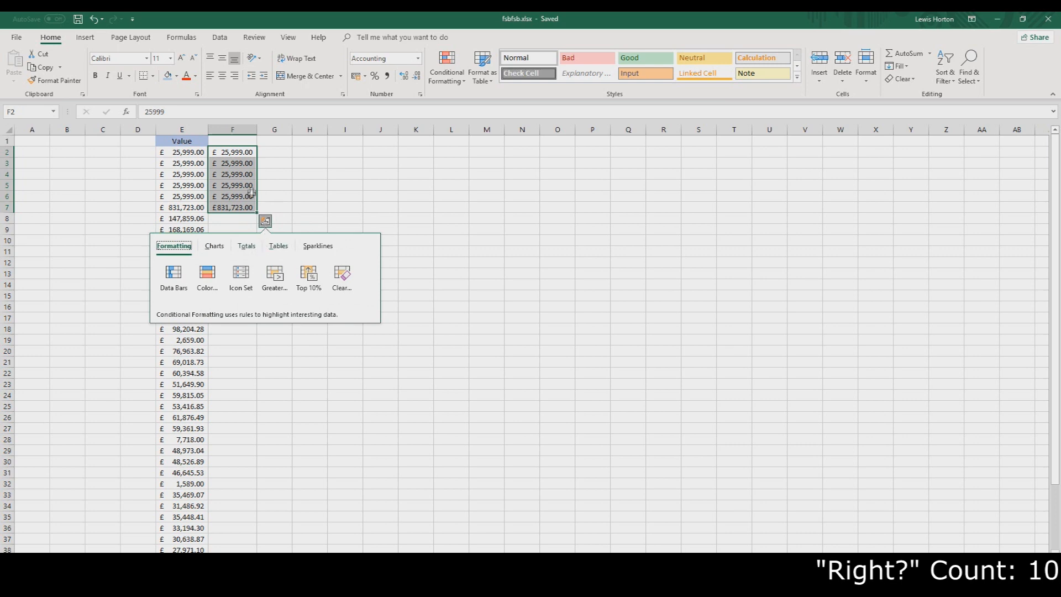
click(246, 246)
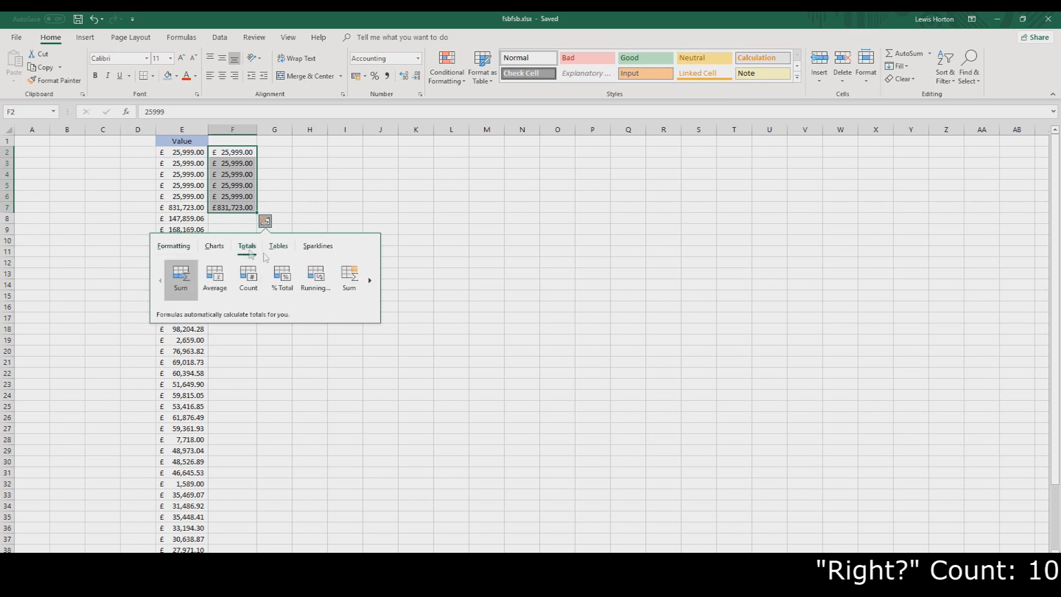
click(369, 280)
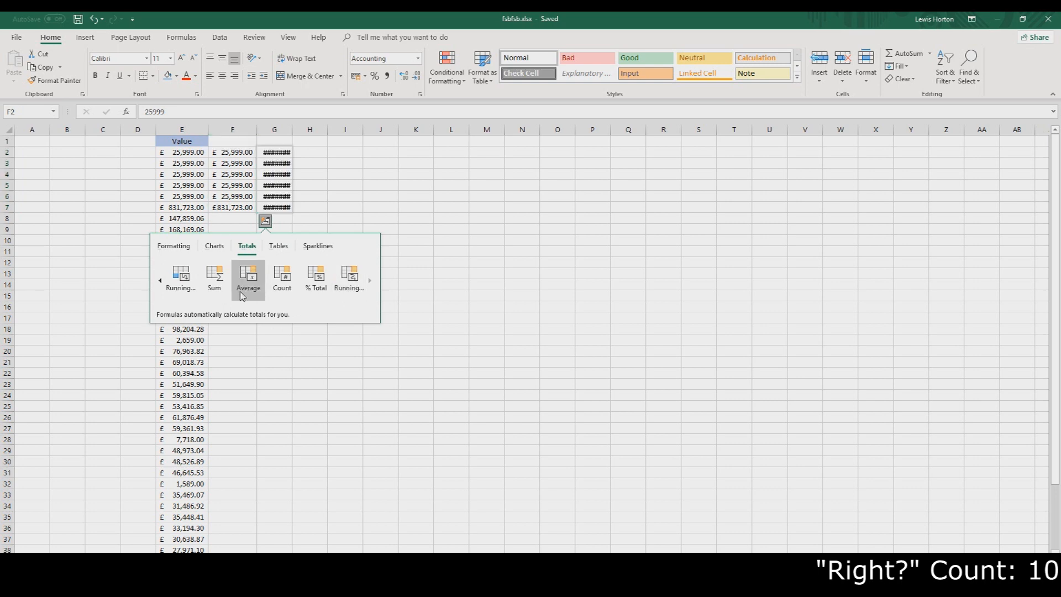
click(160, 280)
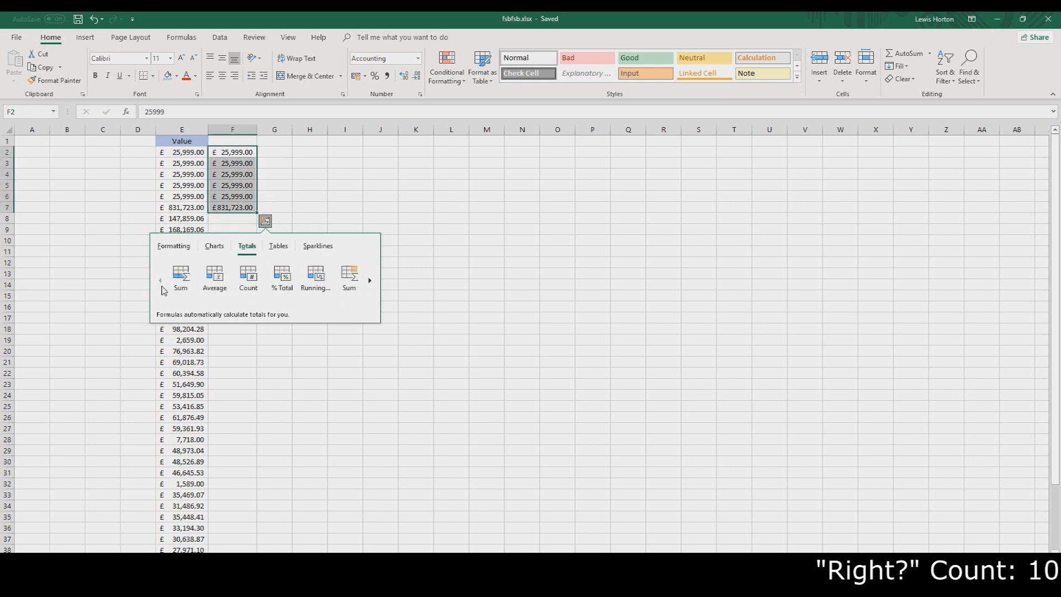
click(184, 286)
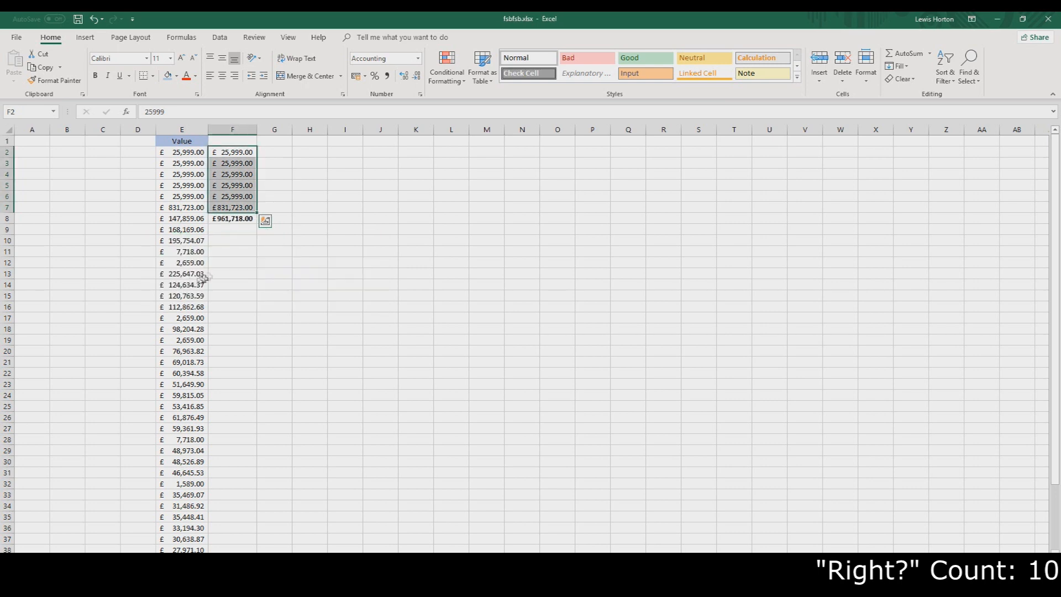
Select E6 to E18 and open the Quick Analysis options for the range
click(230, 222)
drag(191, 197, 208, 334)
click(216, 342)
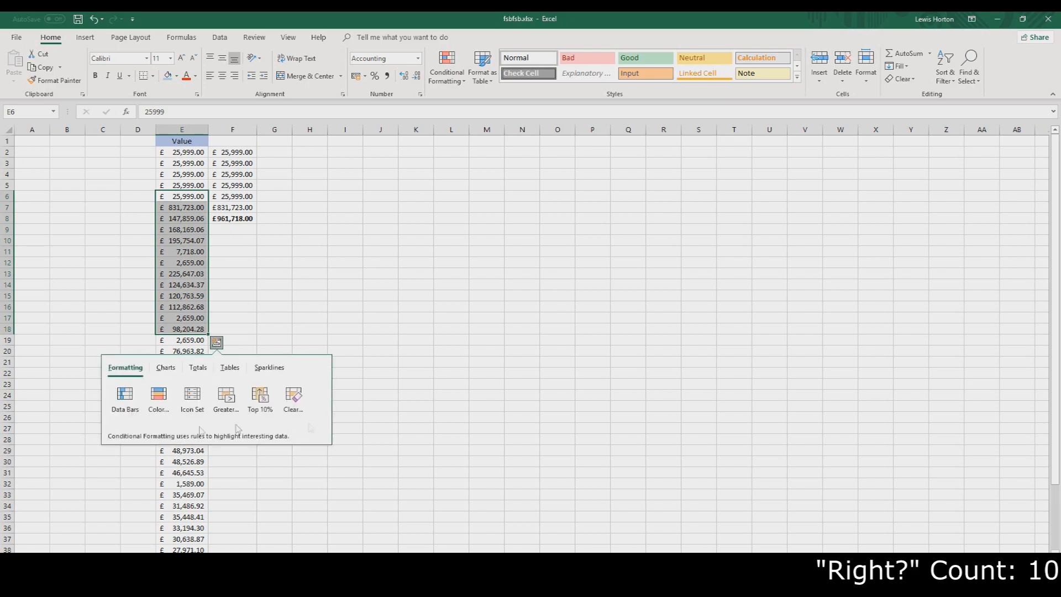
click(165, 370)
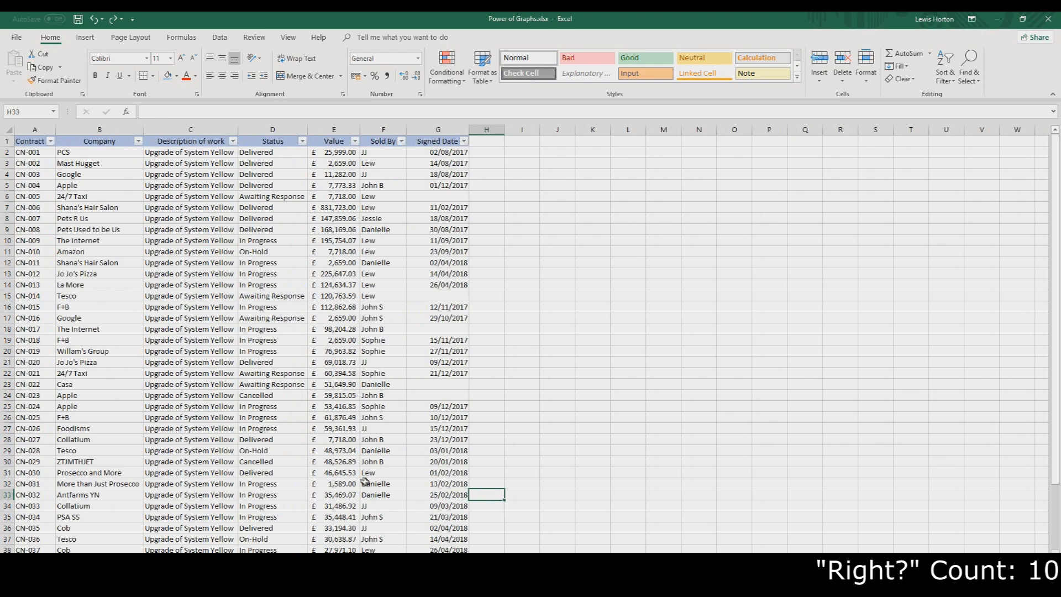
Delete the contents of cells B5 to E35 and undo the deletion
click(365, 482)
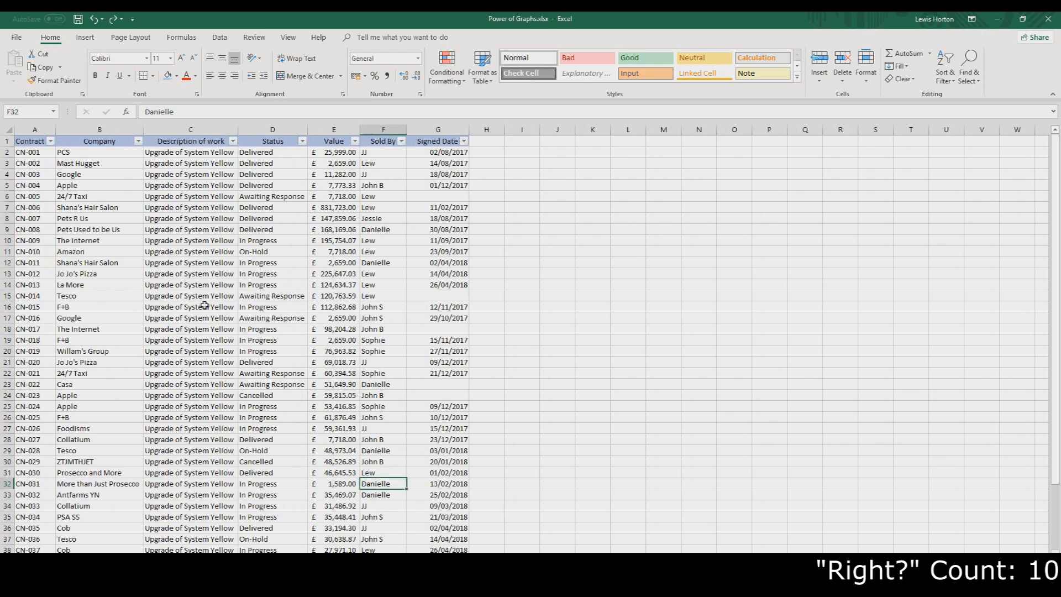
drag(99, 185, 371, 515)
key(Delete)
click(488, 352)
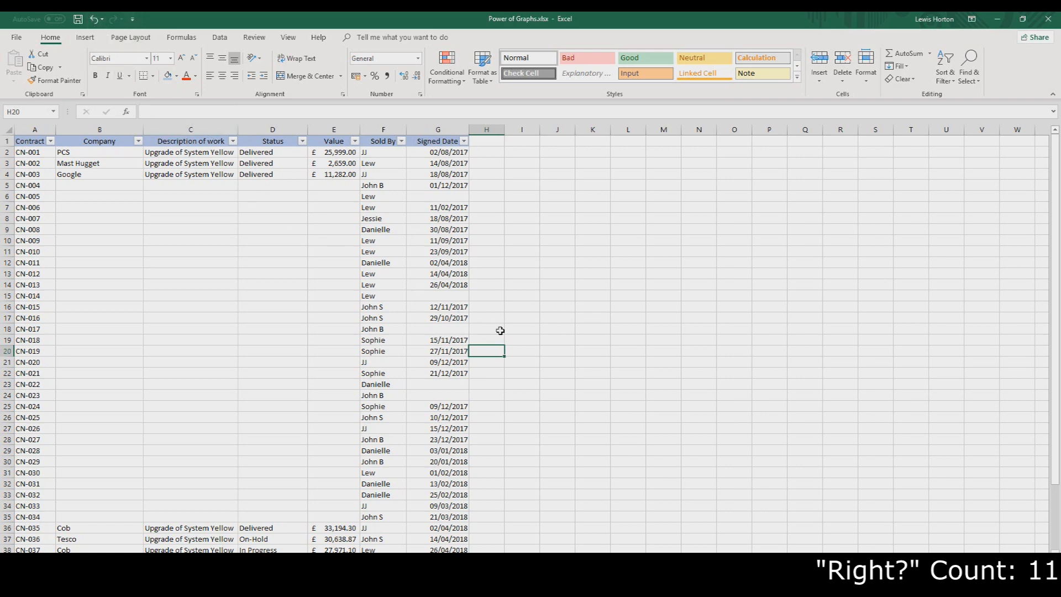
key(ctrl+z)
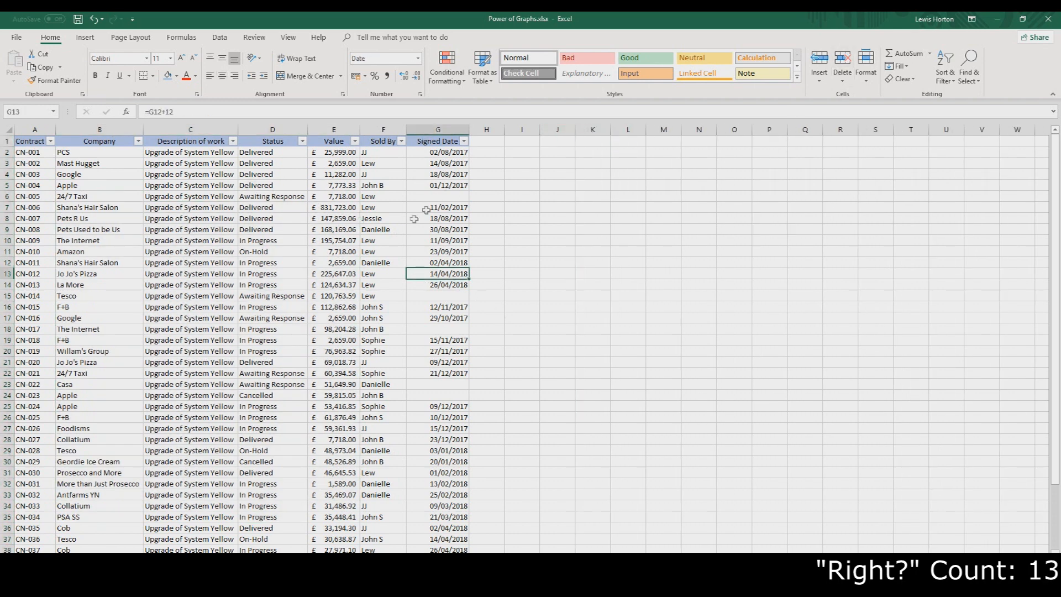
Open the Sold By column's filter list and close it without changing anything
click(215, 241)
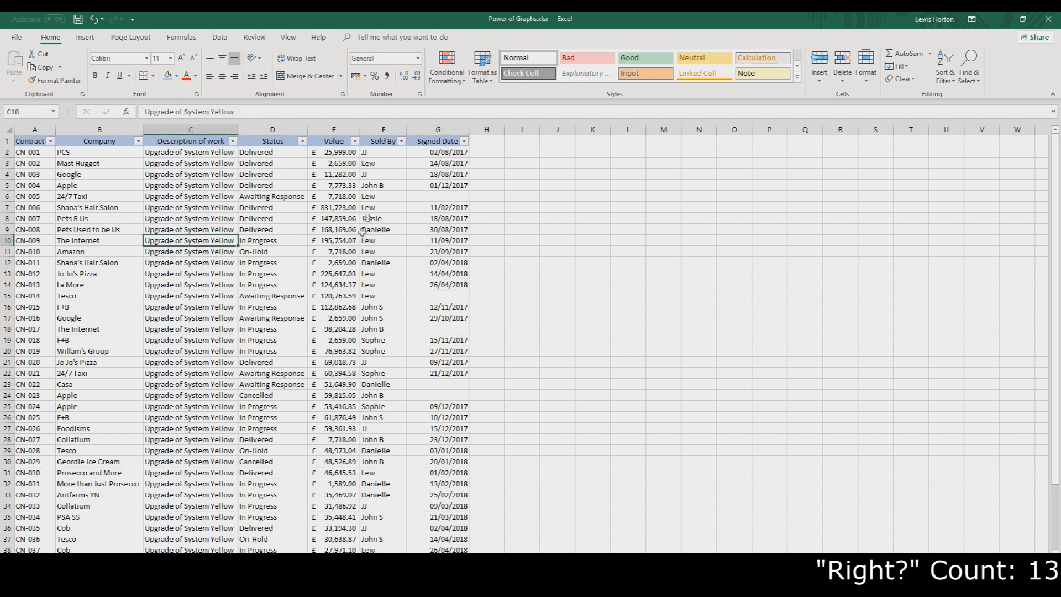
click(400, 141)
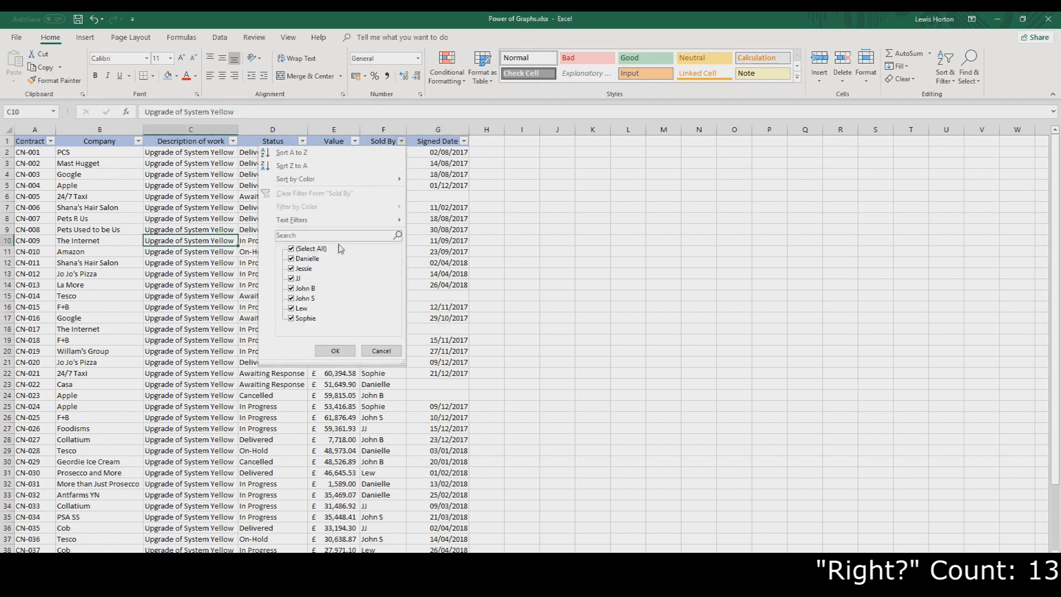
click(222, 338)
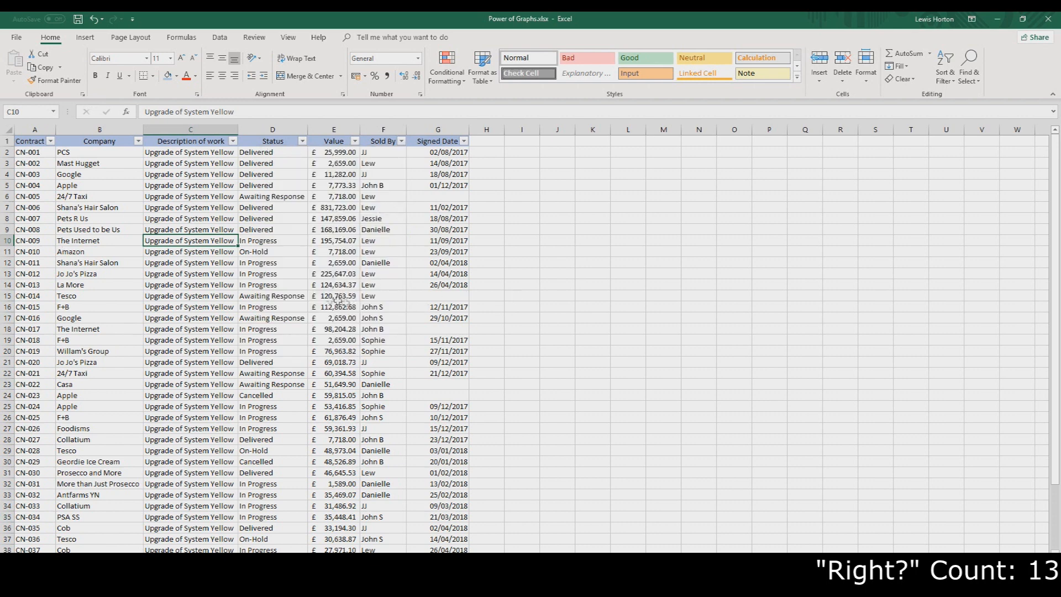
click(386, 276)
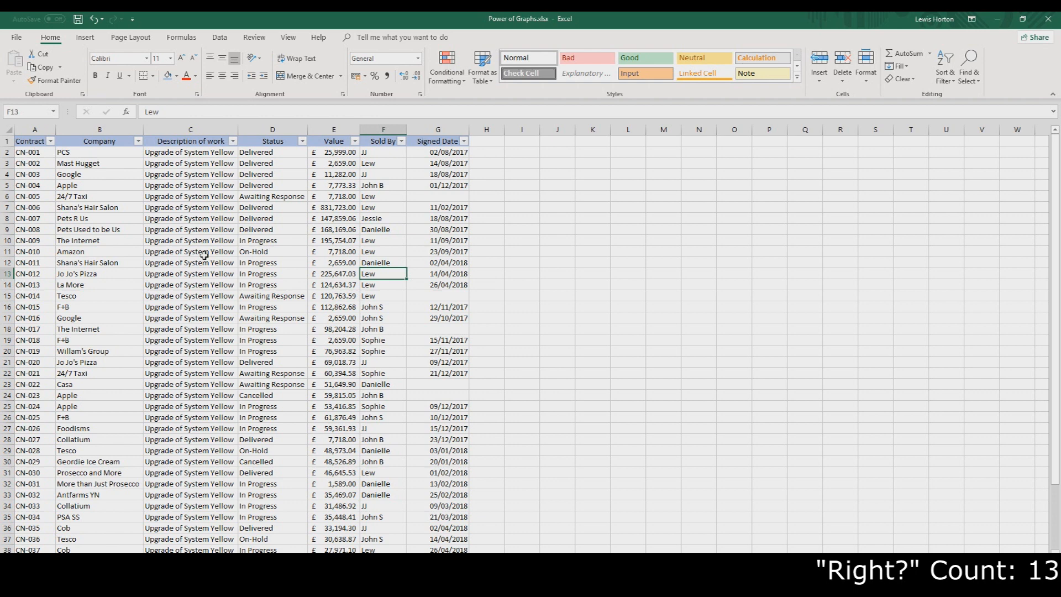
Use Find to jump through the cells containing one salesperson's name
key(ctrl+f)
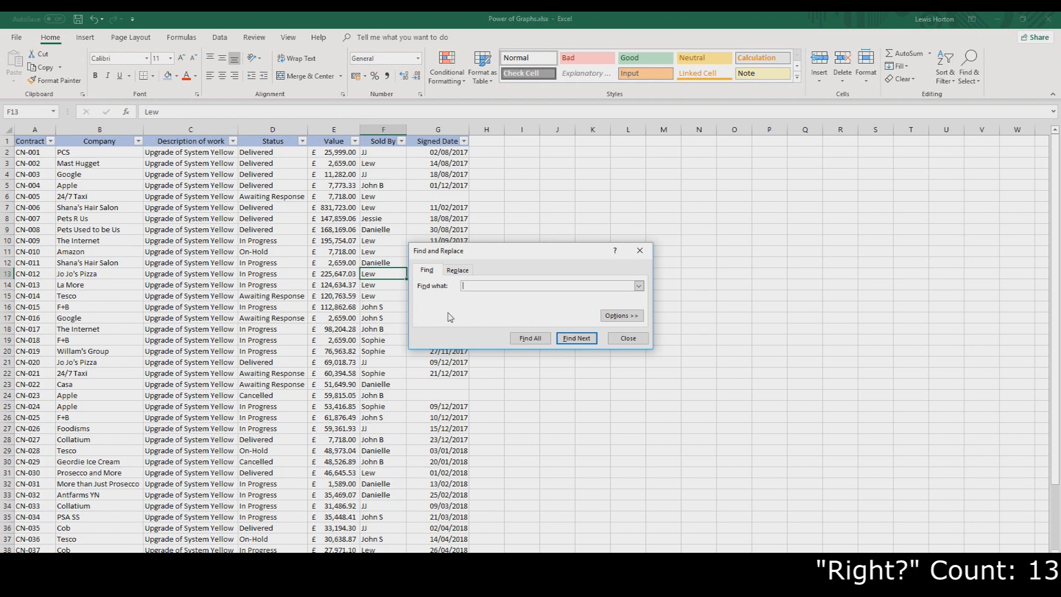
text(Danielle)
key(Return)
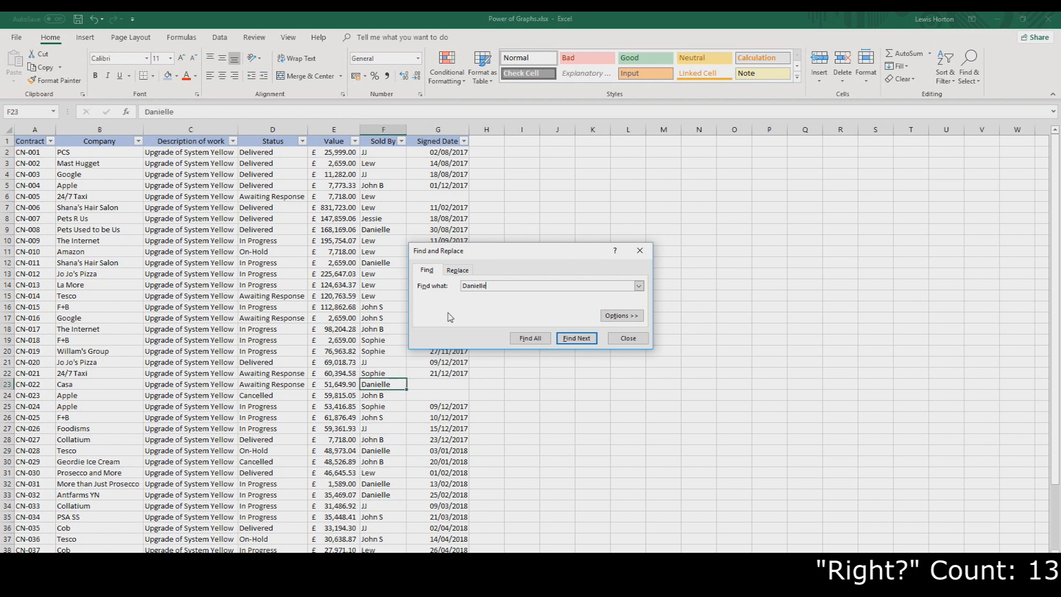
key(Return)
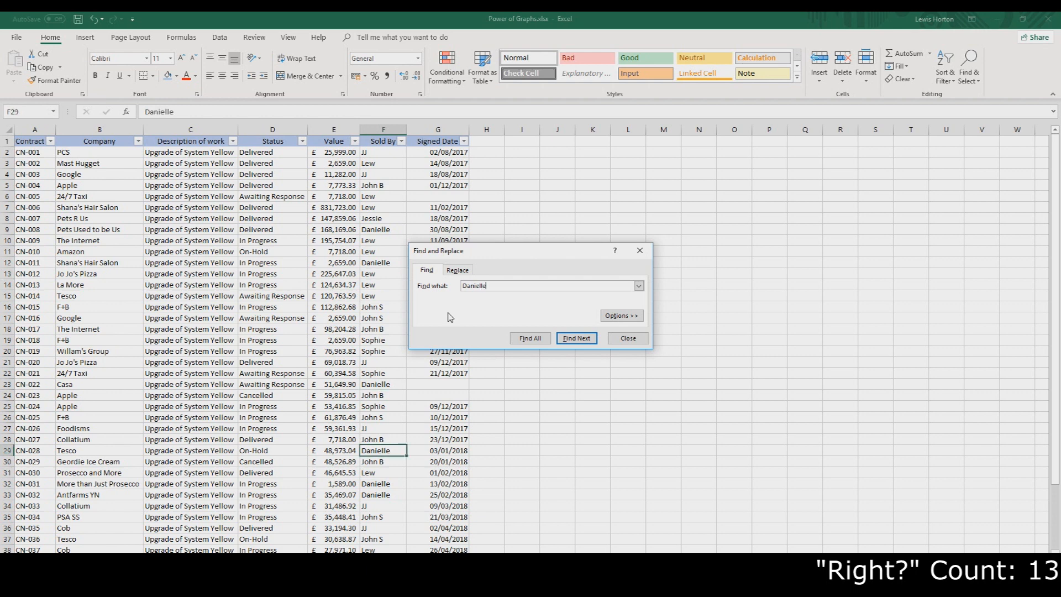
Replace all of that salesperson's name in the Sold By column with another salesperson's name, and undo the replacement
click(468, 271)
drag(500, 252, 603, 229)
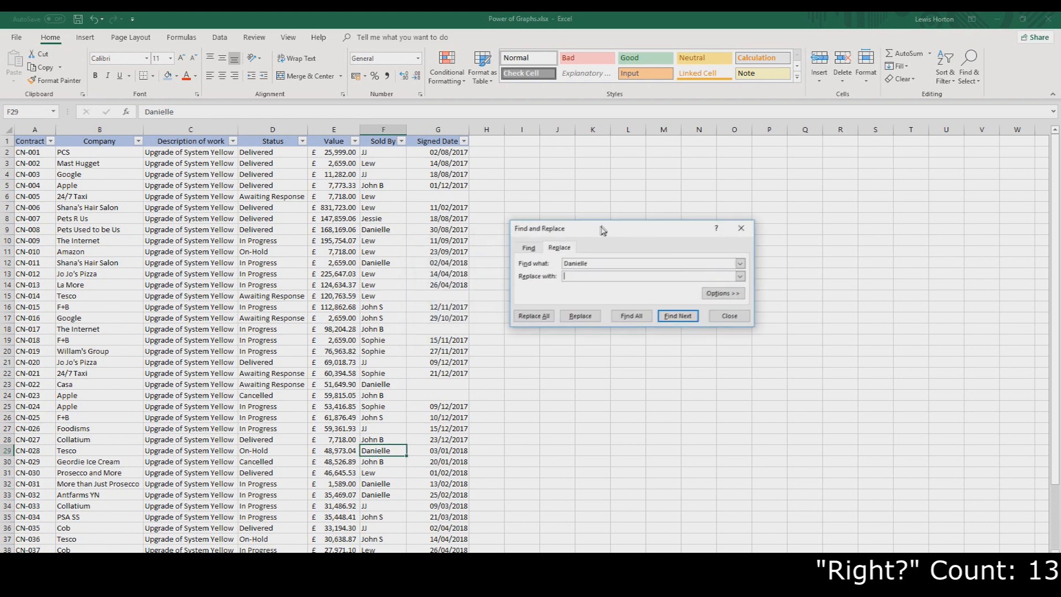
click(374, 128)
click(600, 276)
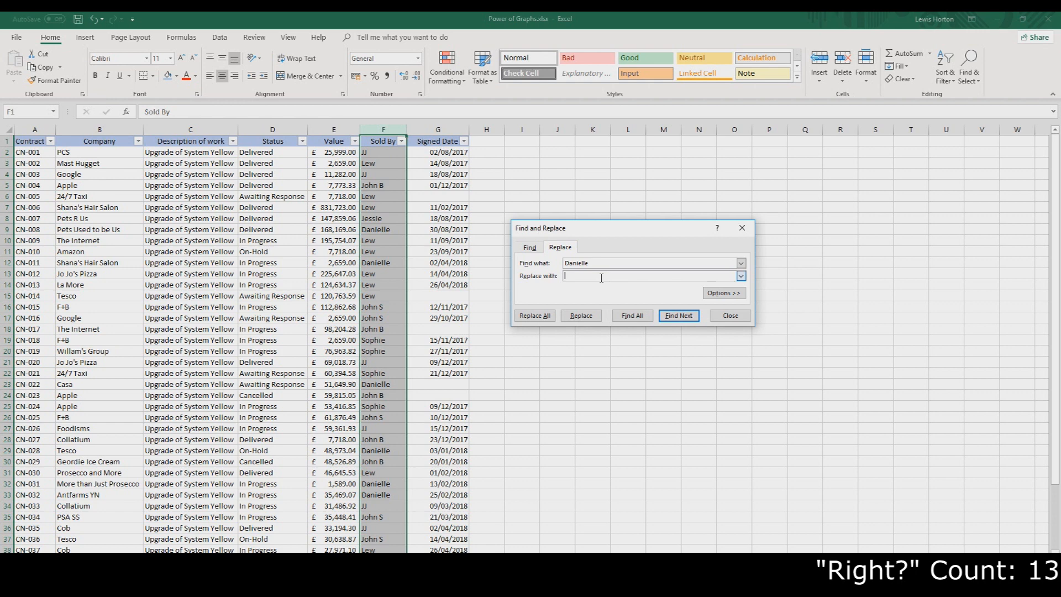
text(JJ)
click(547, 319)
click(535, 333)
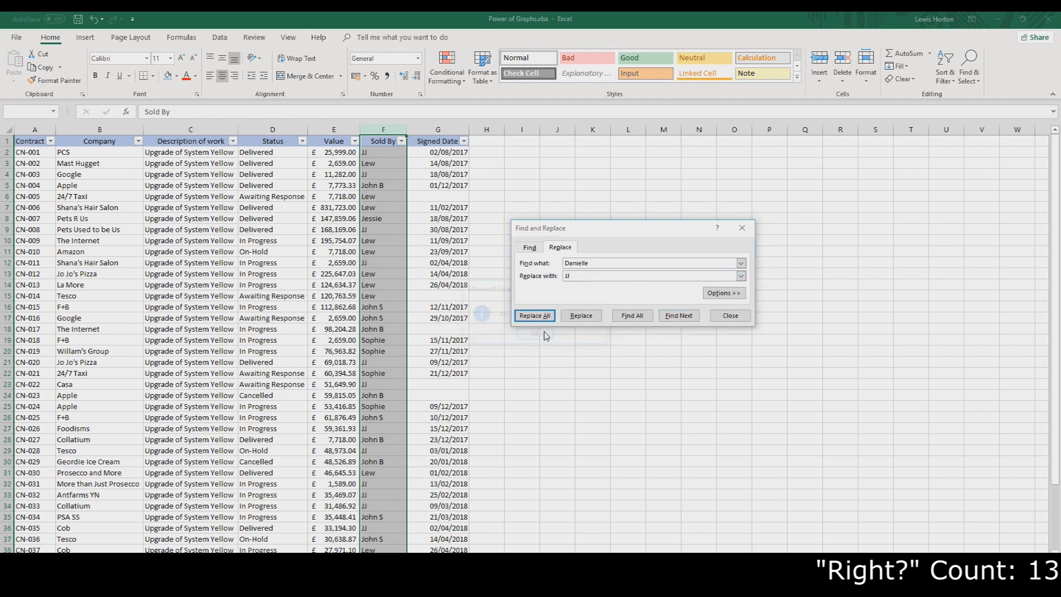
click(720, 319)
key(ctrl+z)
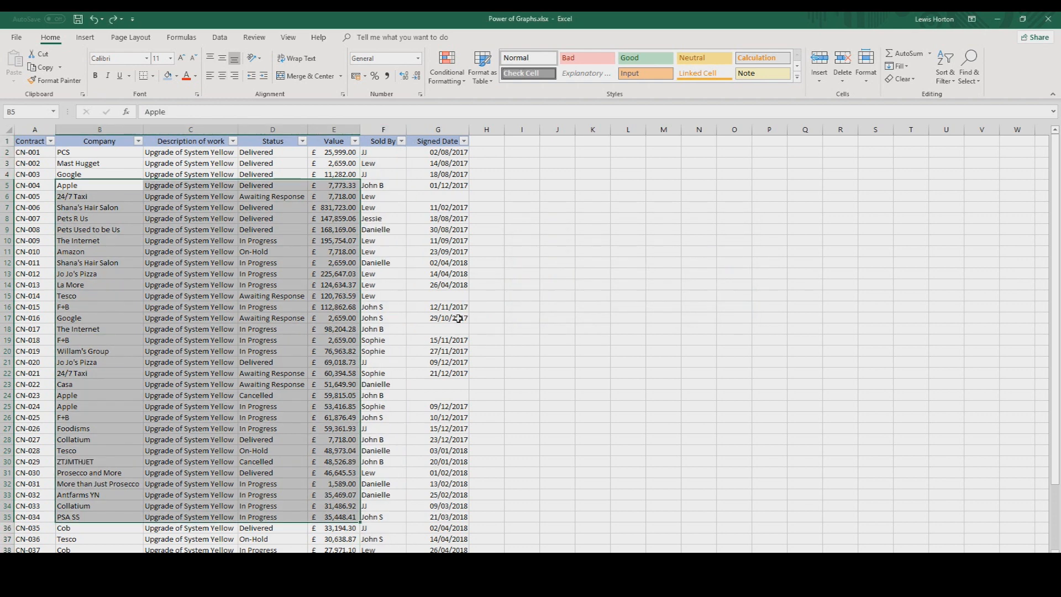